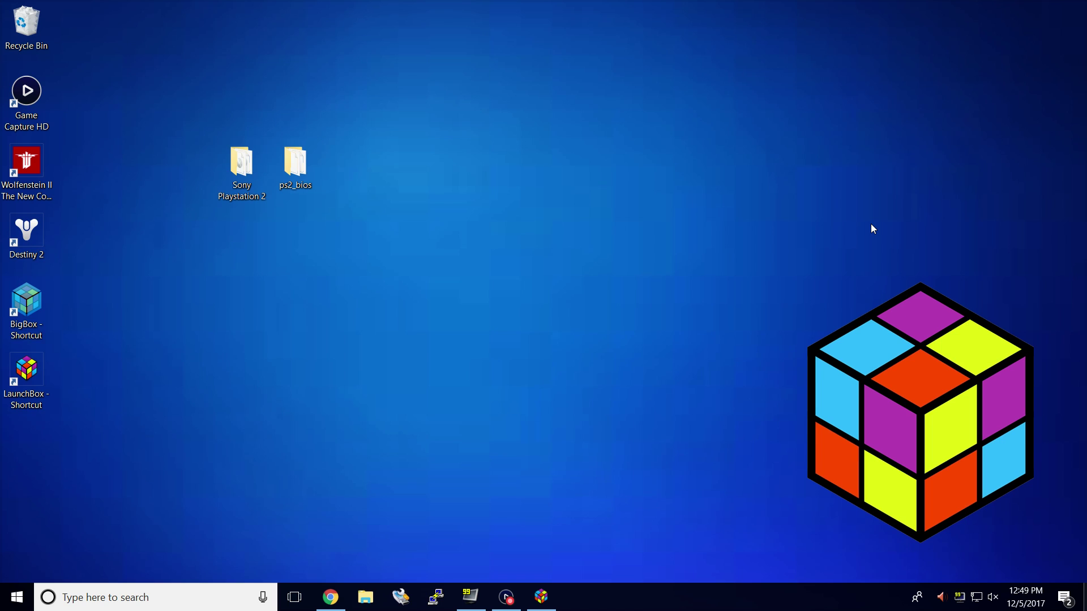
- Review the disc images in the Sony Playstation 2 folder and the BIOS files in the ps2_bios folder on the desktop
double_click(254, 188)
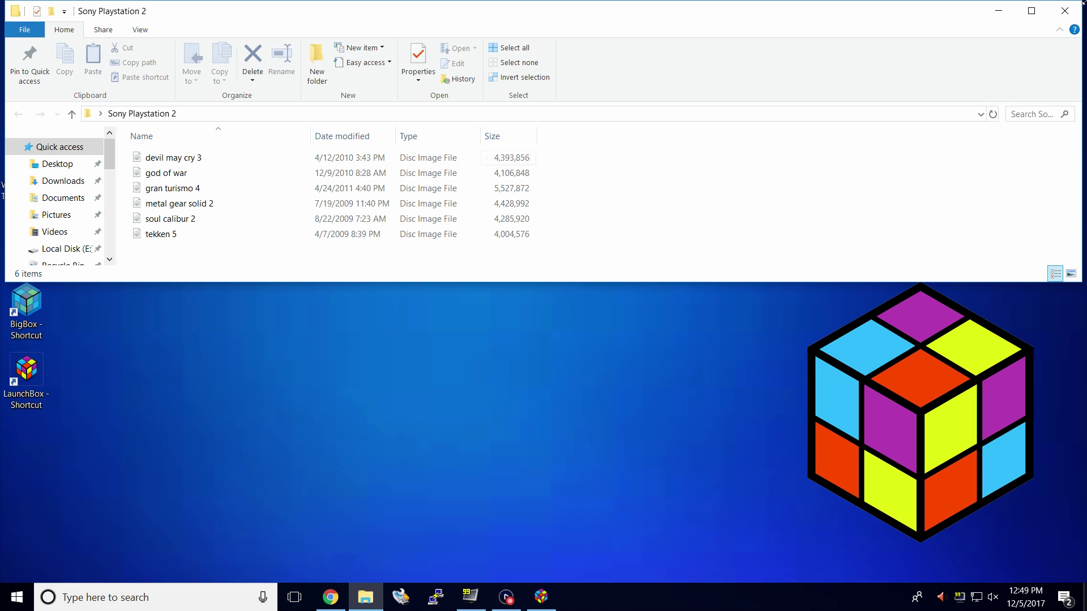
click(995, 10)
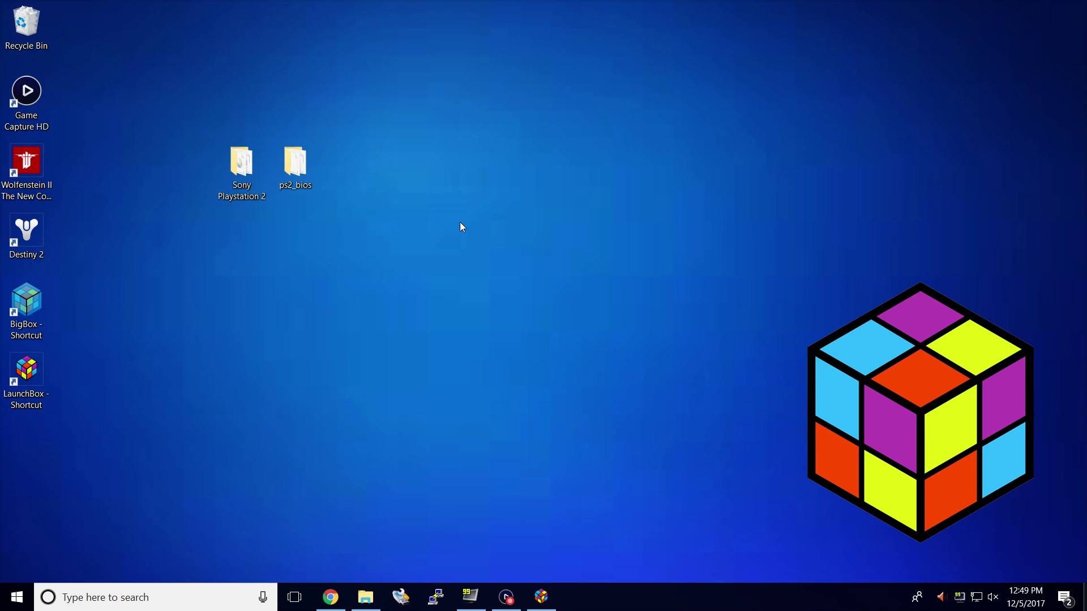
double_click(293, 162)
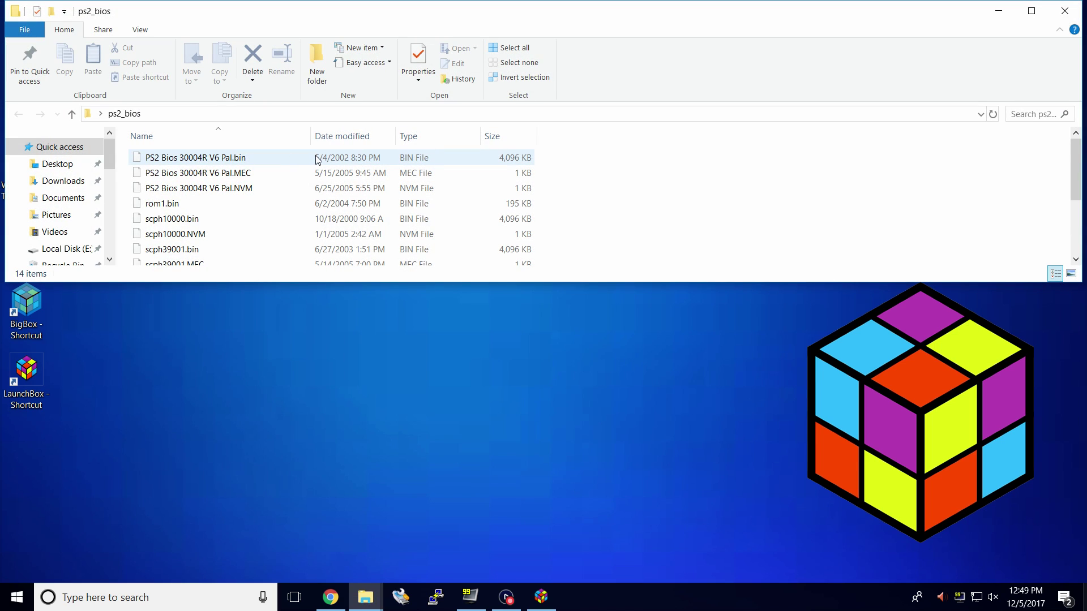
scroll(315, 158, down, 2)
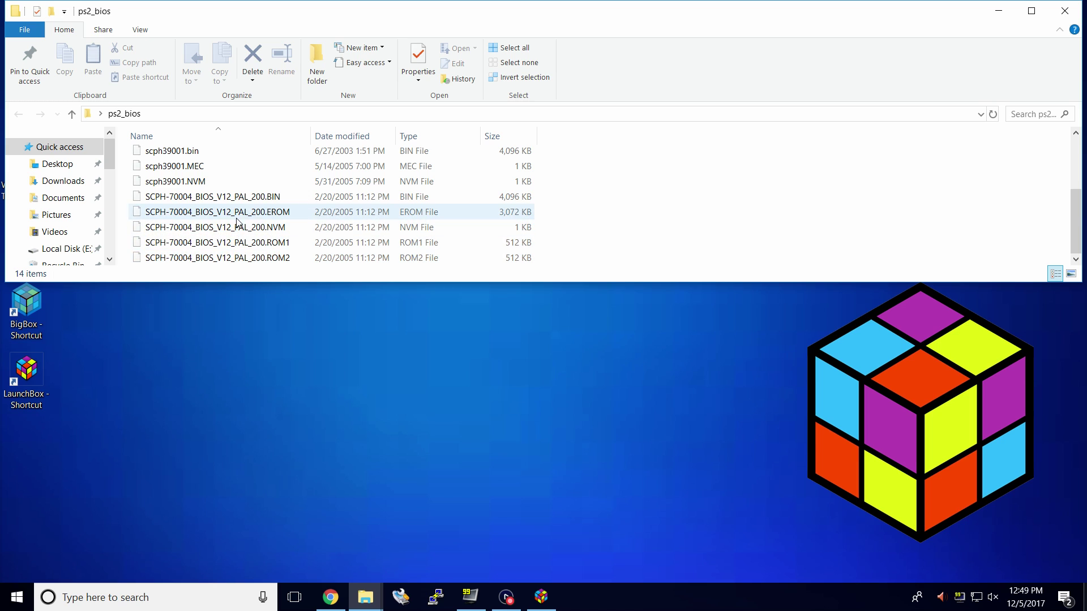
scroll(241, 243, up, 2)
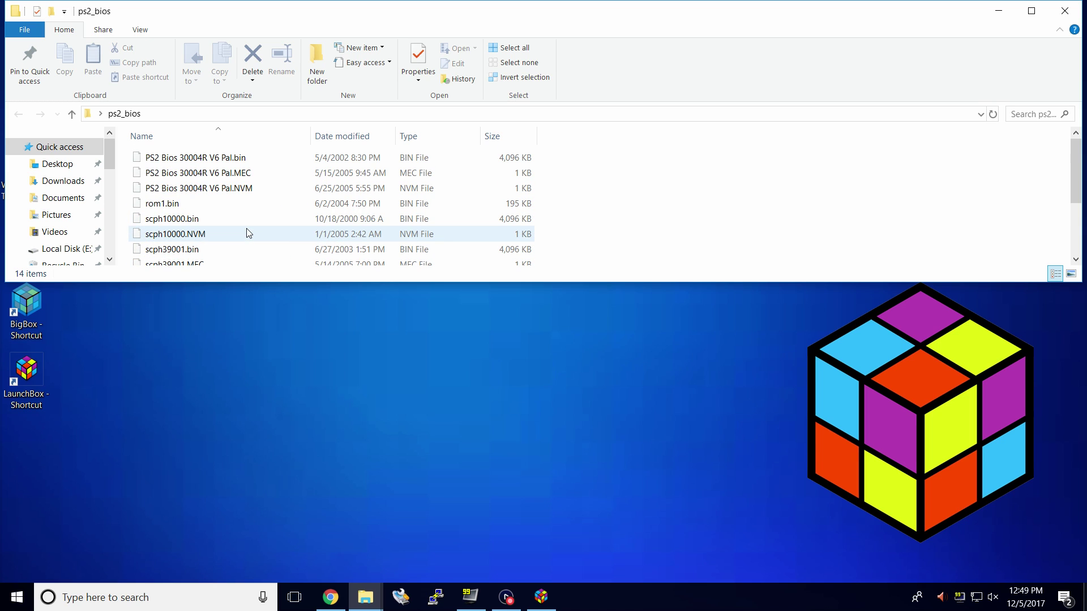
click(995, 12)
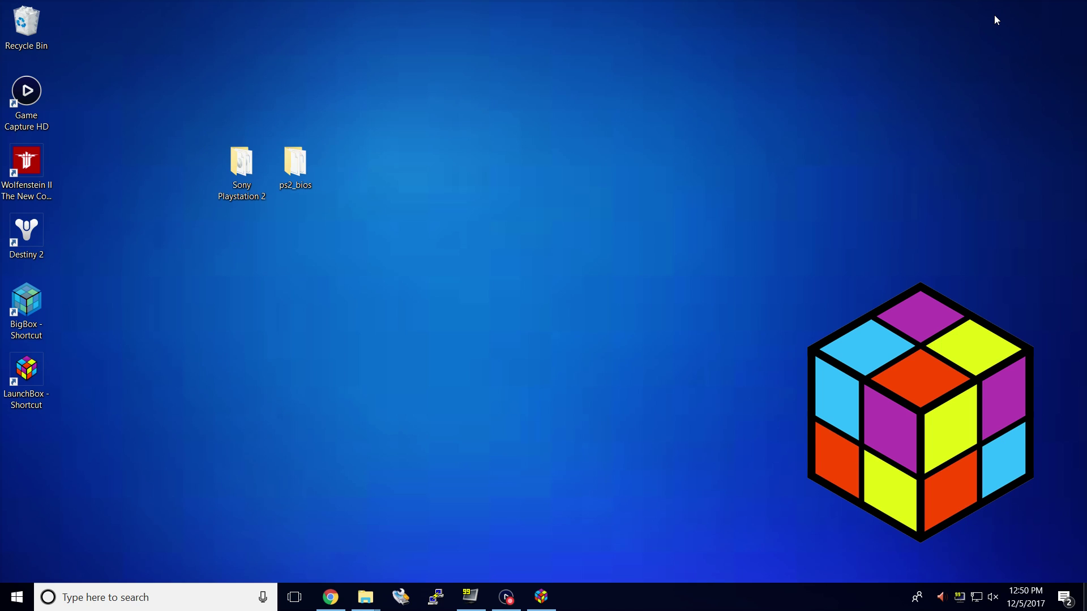
- Switch to LaunchBox and start a new emulator entry with PCSX2 as the emulator name
click(543, 597)
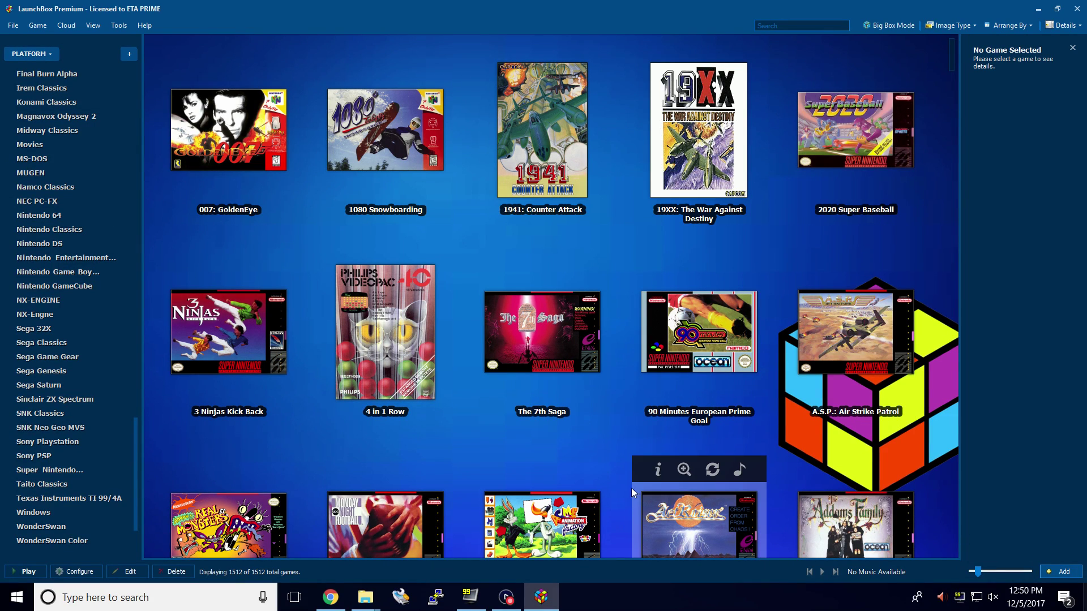
click(118, 27)
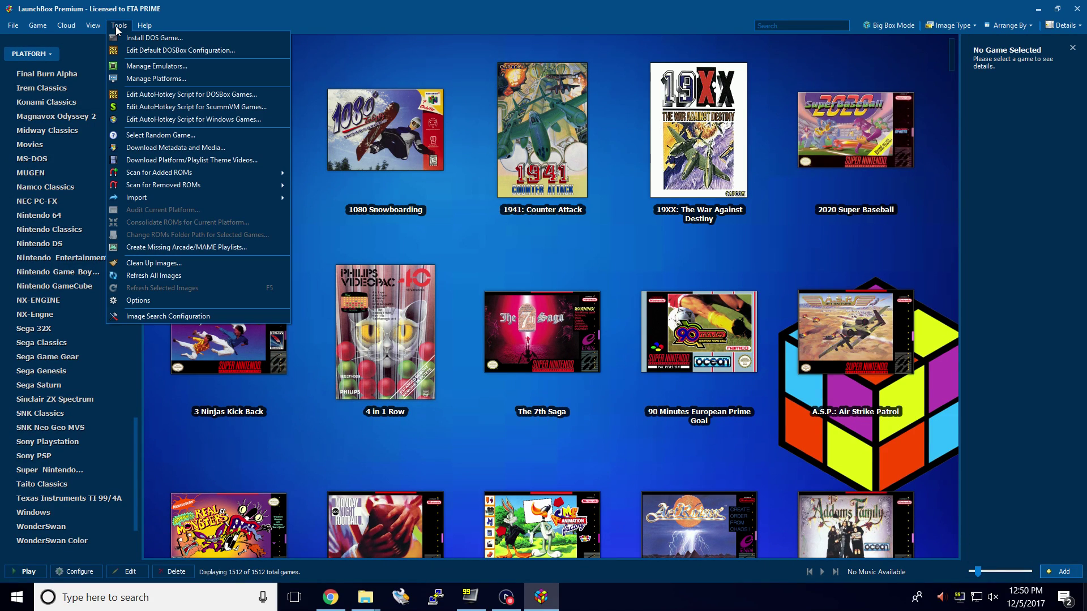
click(138, 66)
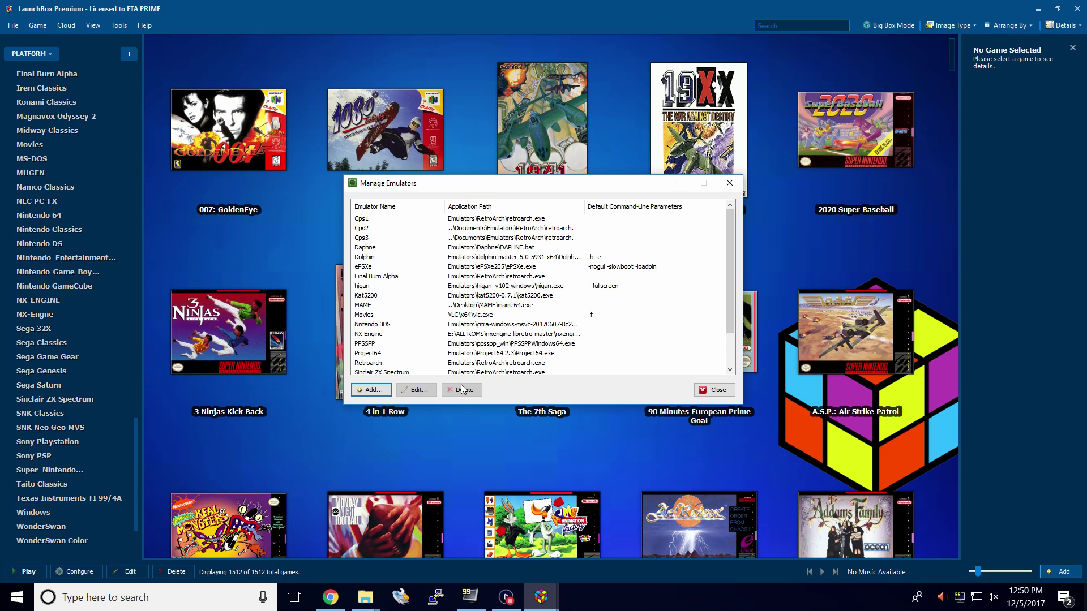
click(372, 392)
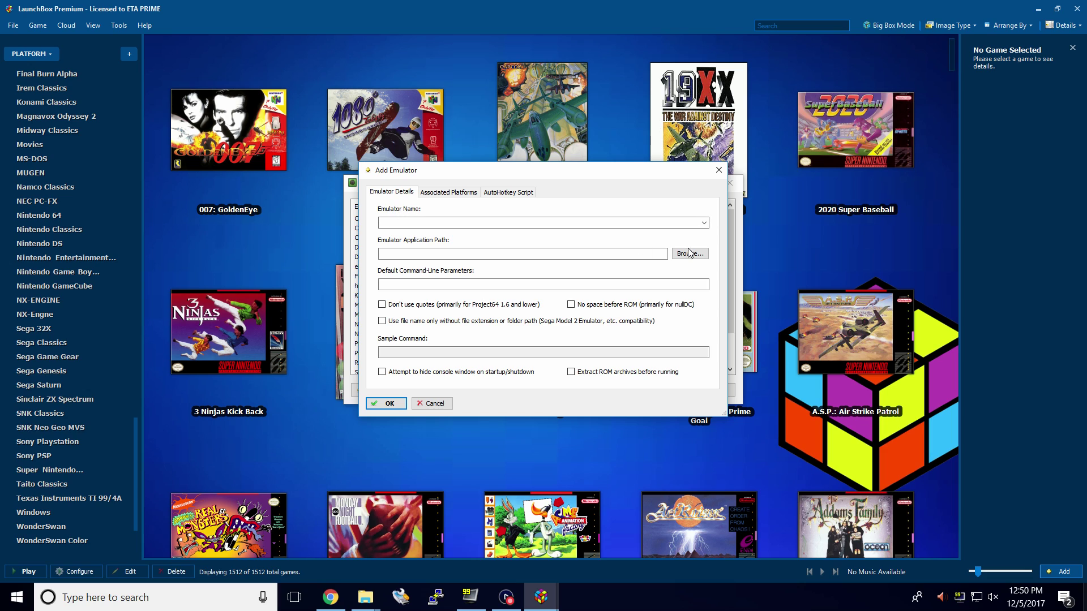
click(704, 223)
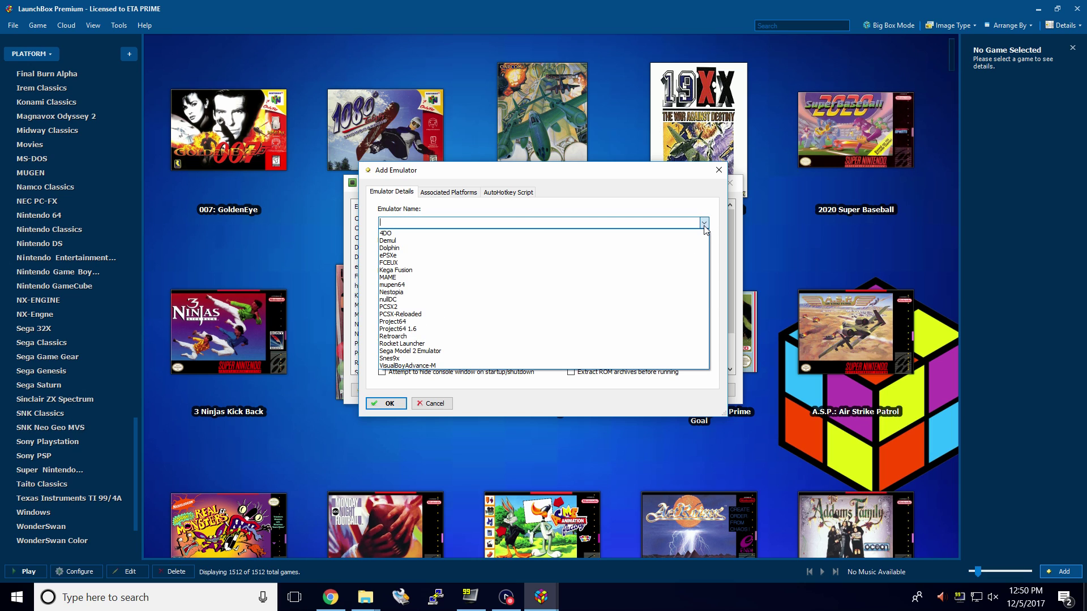
click(396, 307)
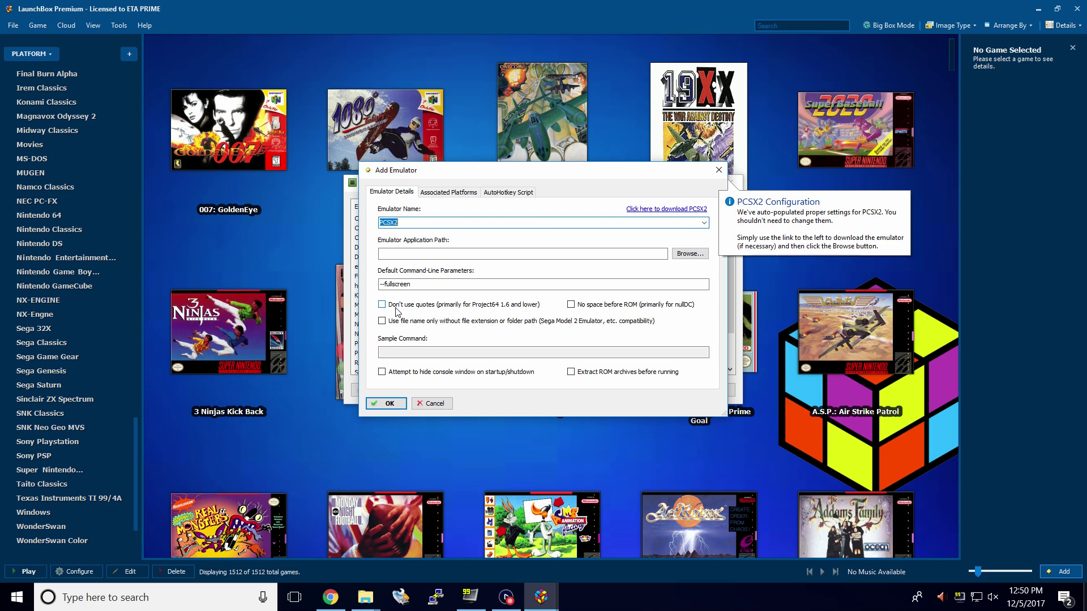
- Download the PCSX2 1.4.0 Windows Binary package from the PCSX2 site and close the browser
click(659, 213)
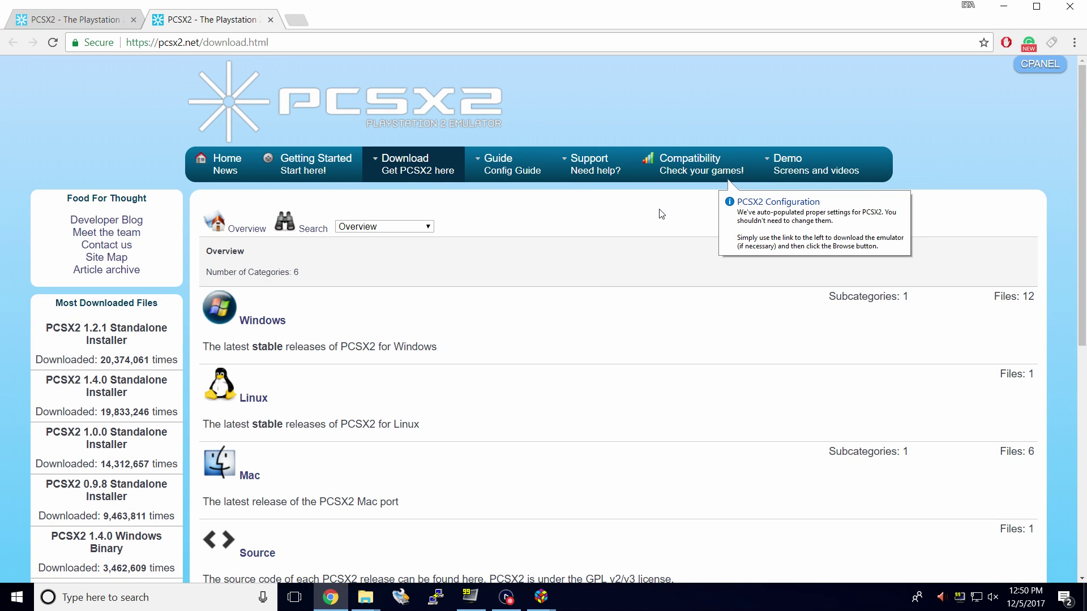
click(260, 328)
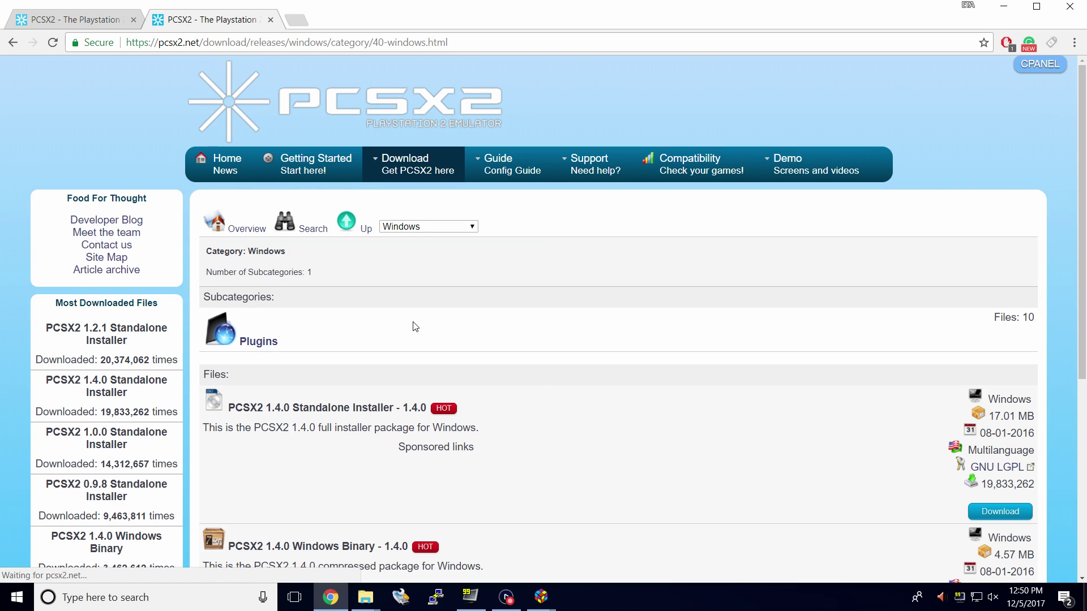
scroll(415, 327, down, 3)
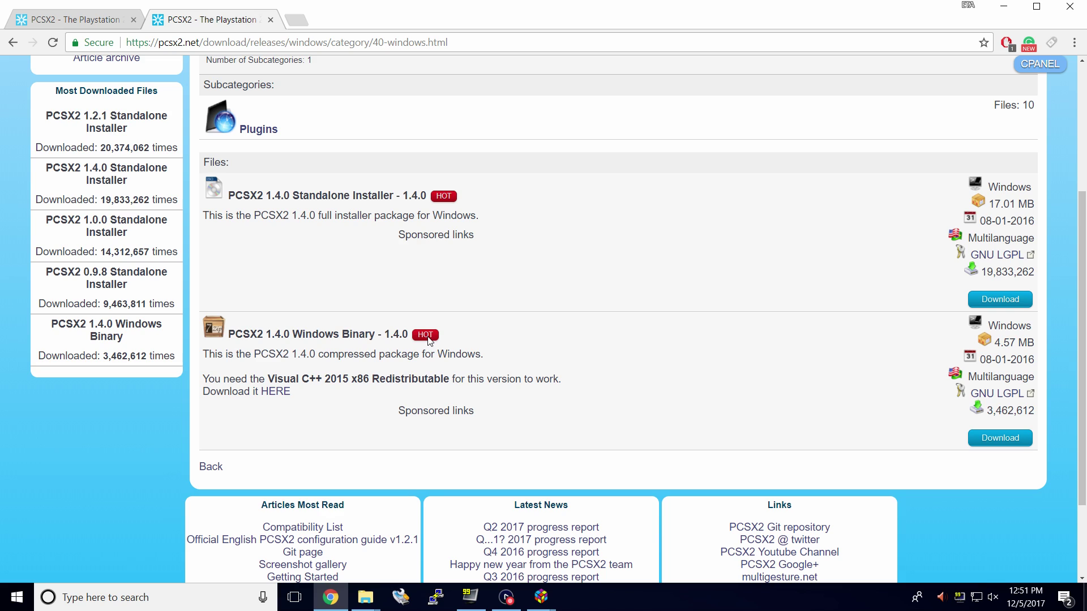
click(1006, 438)
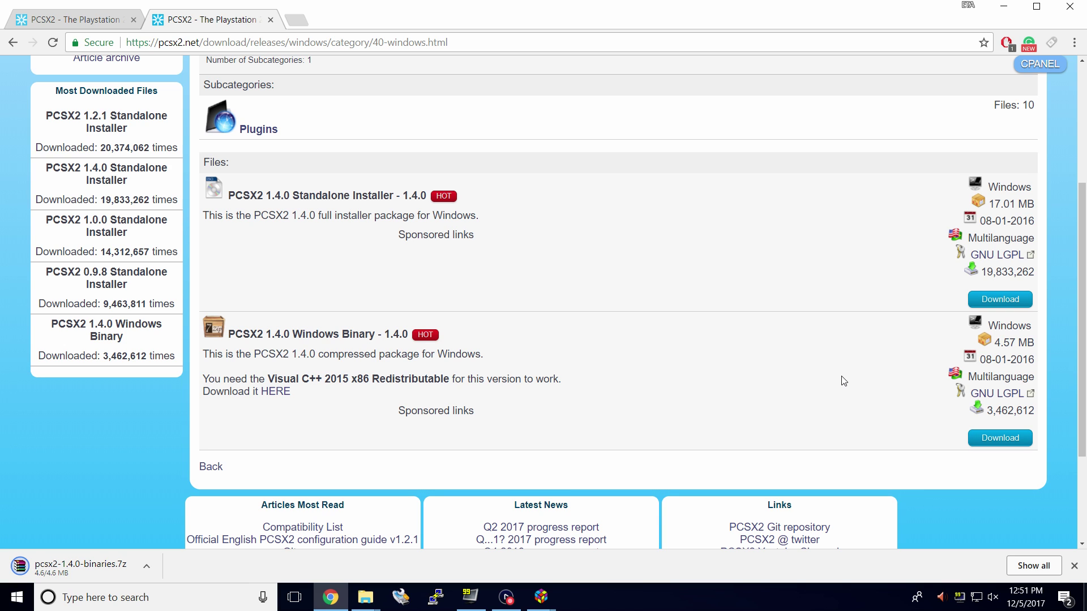
click(1073, 566)
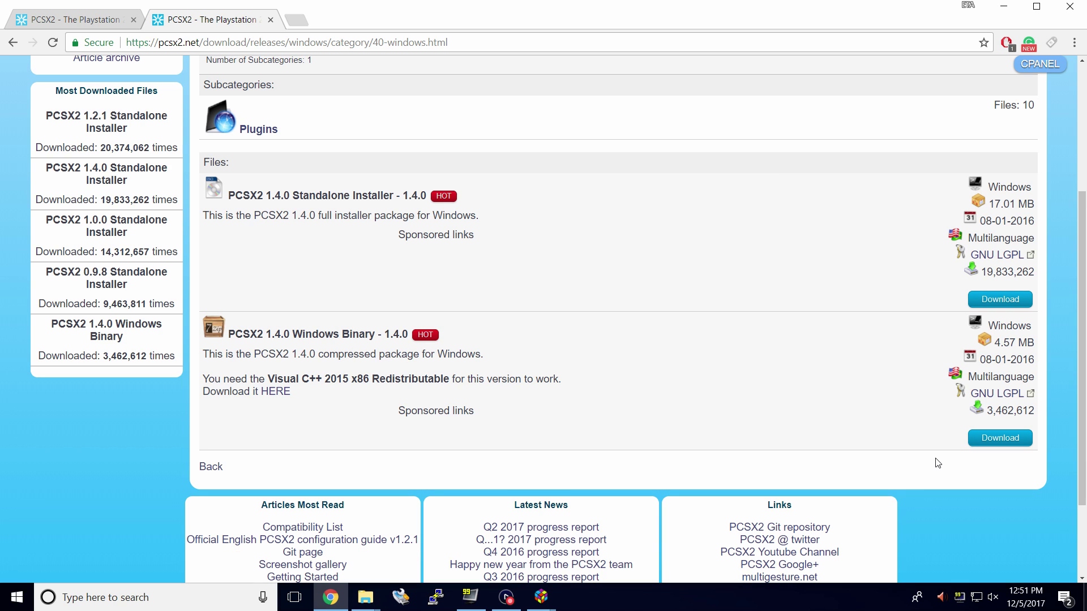
click(1067, 7)
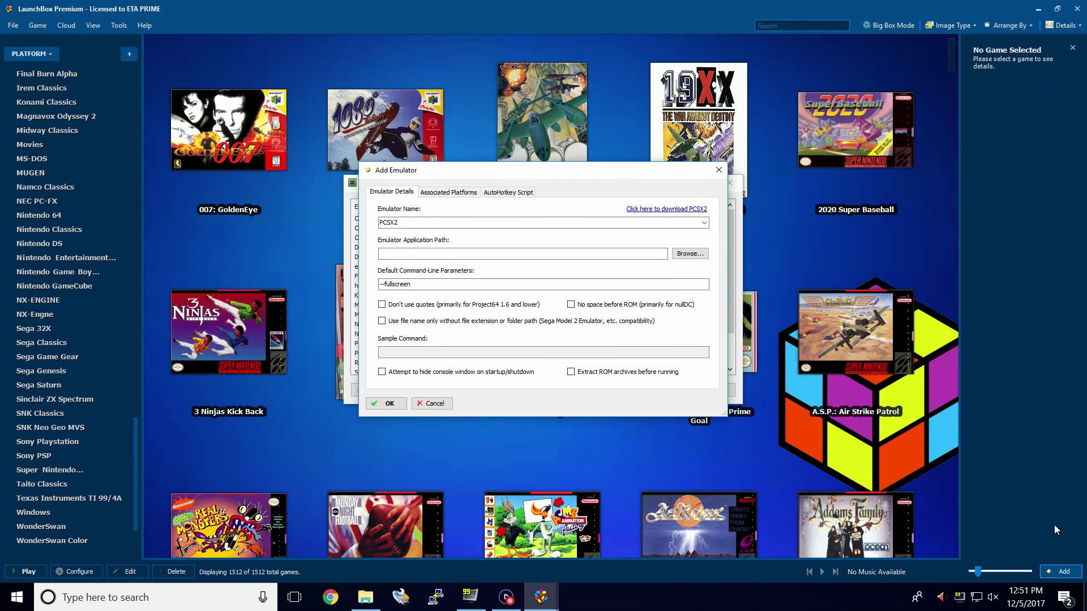
- In File Explorer, extract the pcsx2-1.4.0-binaries archive on the number 2 3TB (J:) drive into its own folder
click(366, 597)
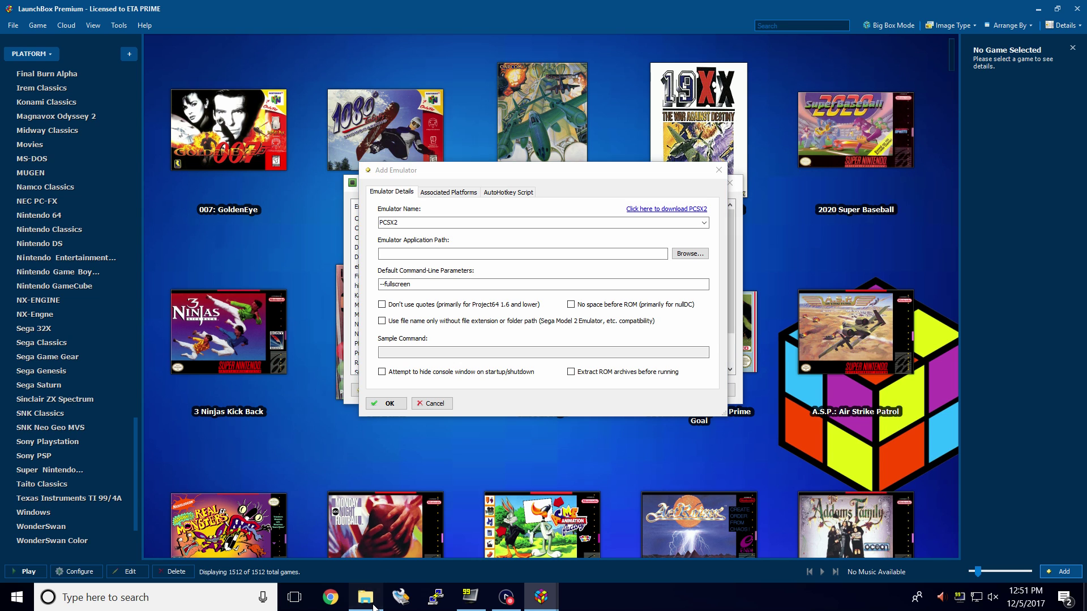
double_click(509, 14)
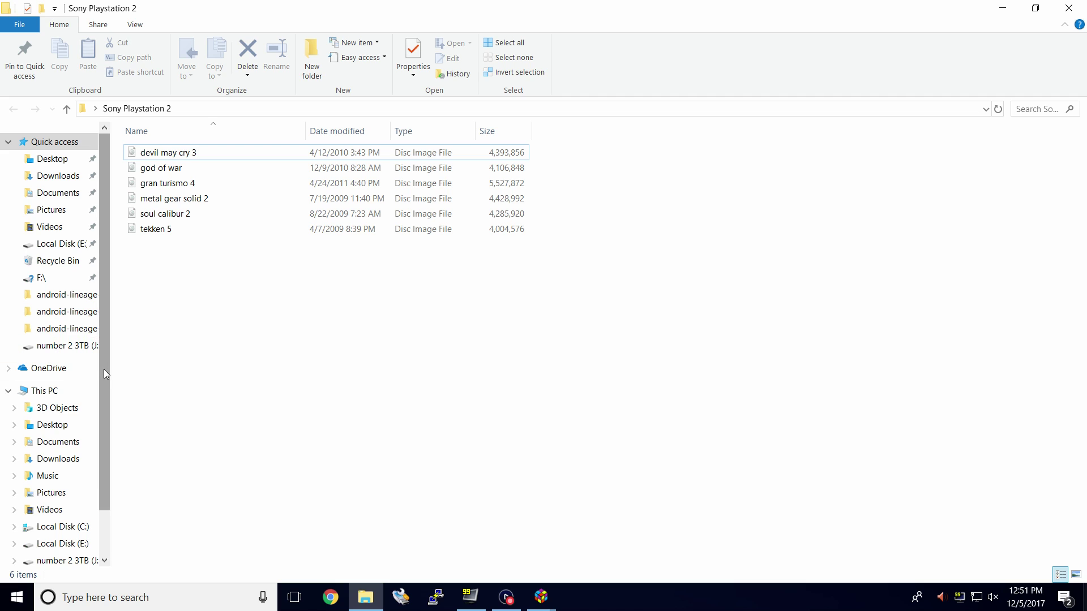
scroll(103, 369, down, 2)
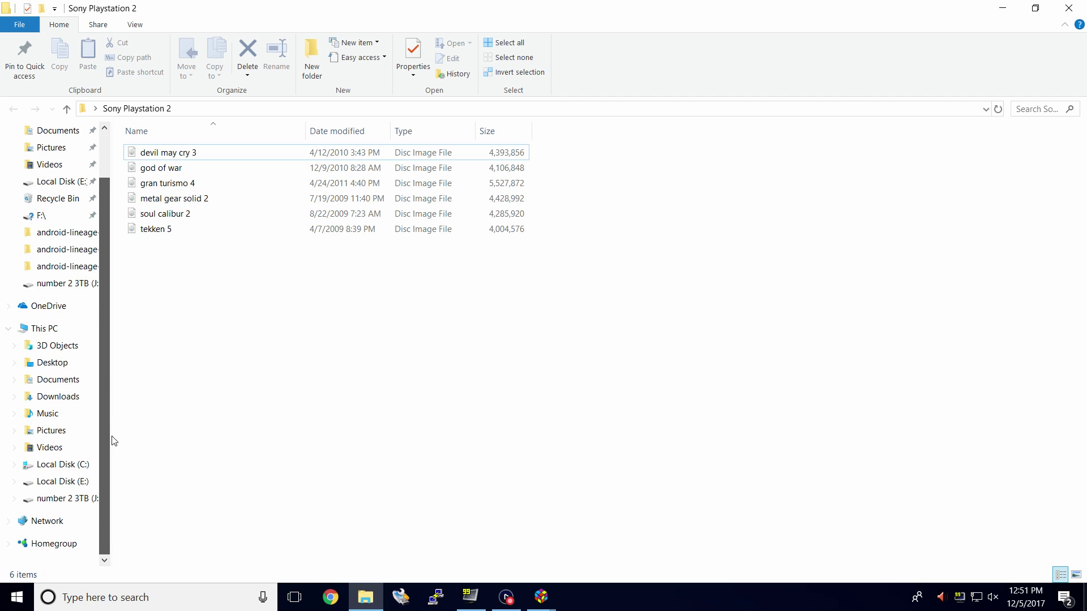
click(79, 501)
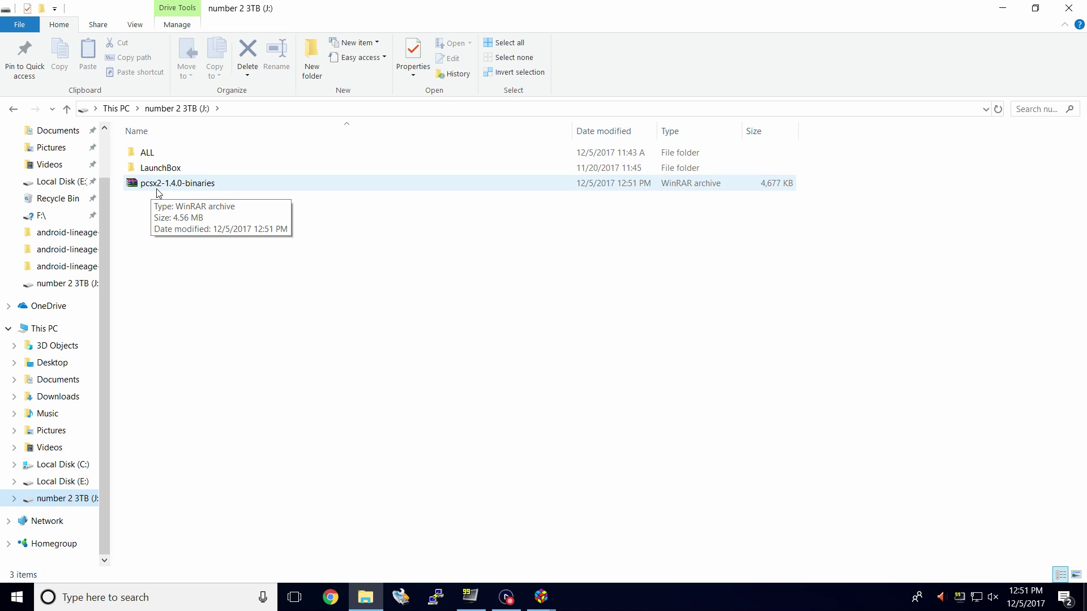
right_click(205, 190)
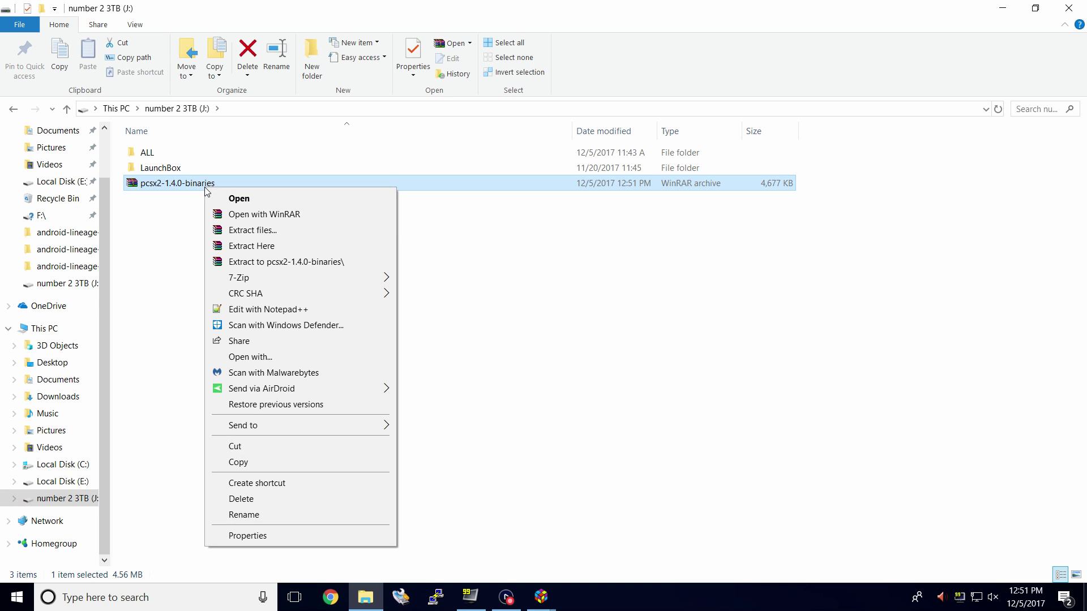
click(276, 264)
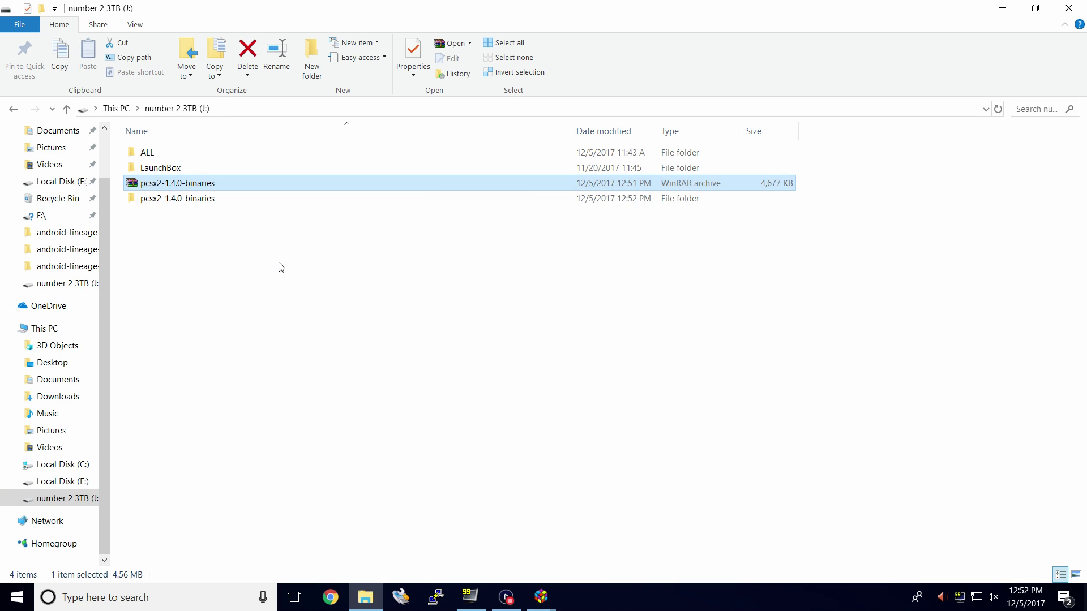
- Create a folder named bios inside the extracted PCSX2 1.4.0 folder
click(179, 204)
double_click(178, 205)
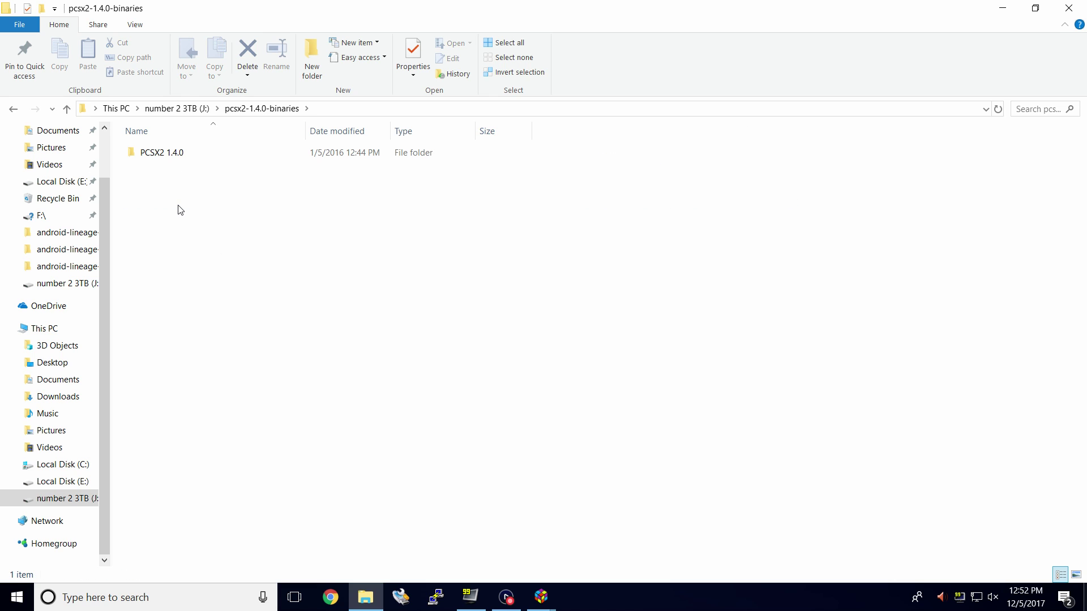
double_click(199, 157)
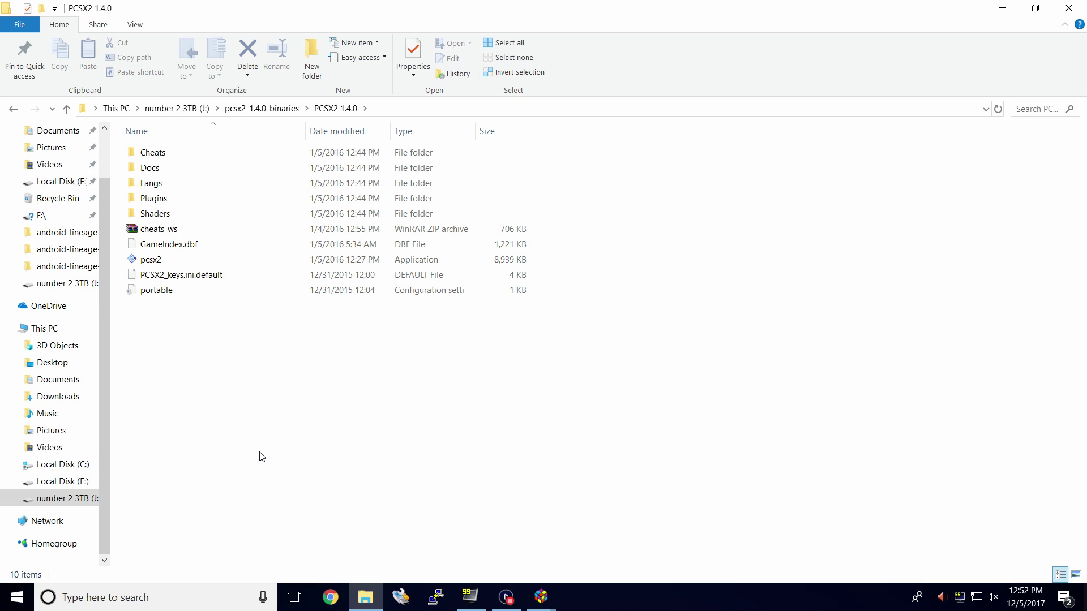
right_click(219, 407)
mouse_move(254, 384)
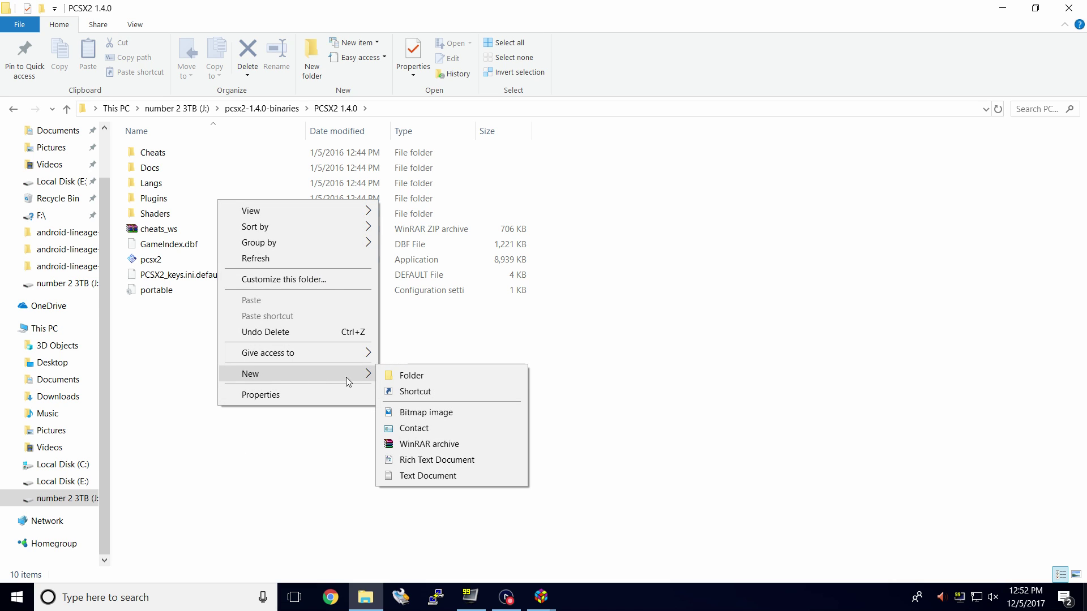
click(396, 376)
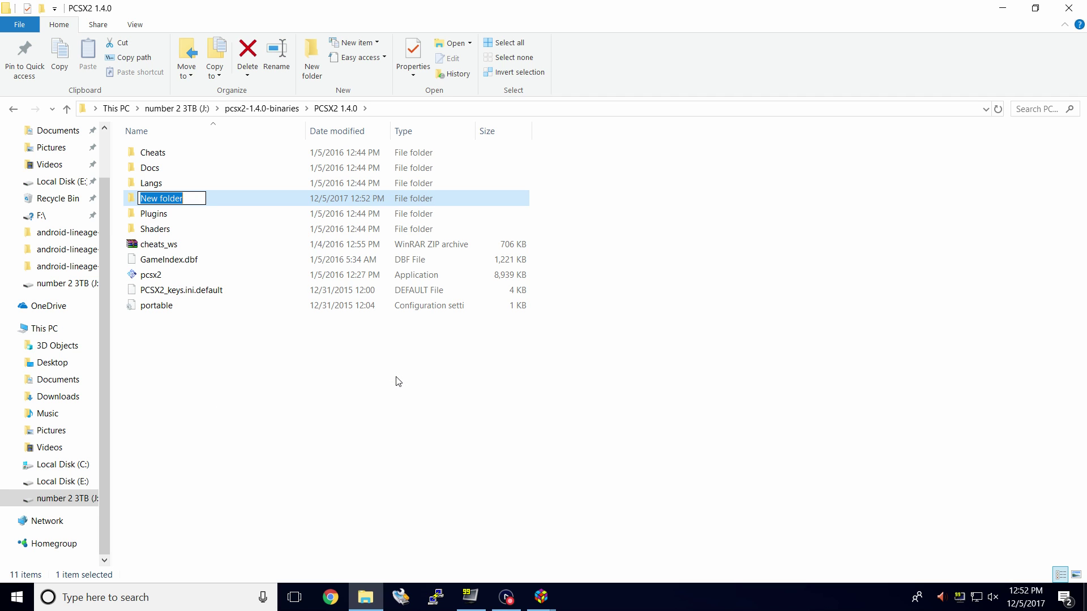
text(bios)
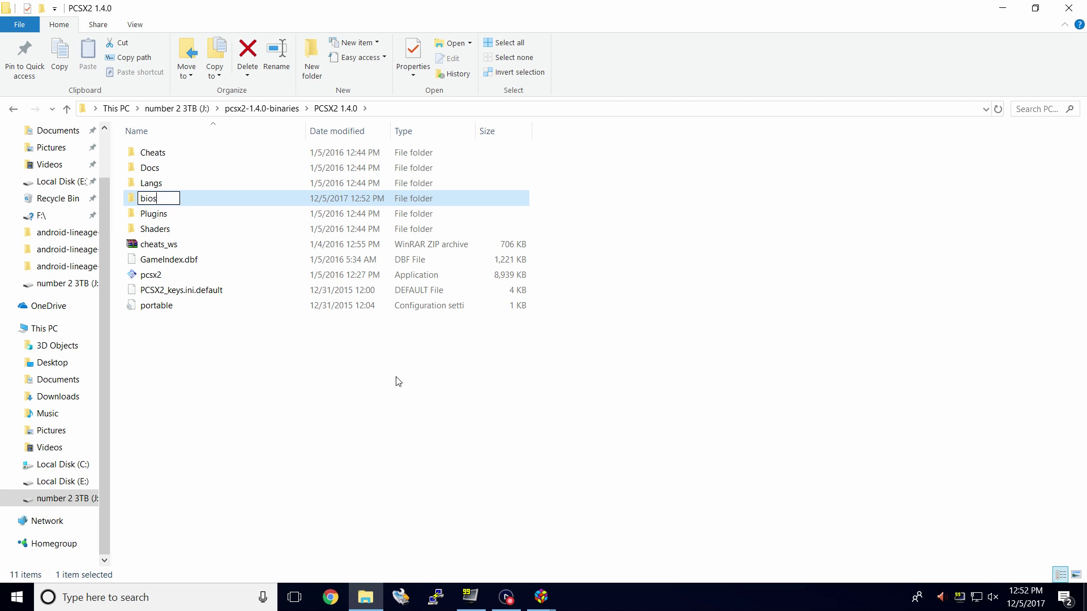
key(Return)
- Copy all files from the desktop's ps2_bios folder into the new bios folder, using two side-by-side windows, and keep only the bios window, maximized
key(super+Right)
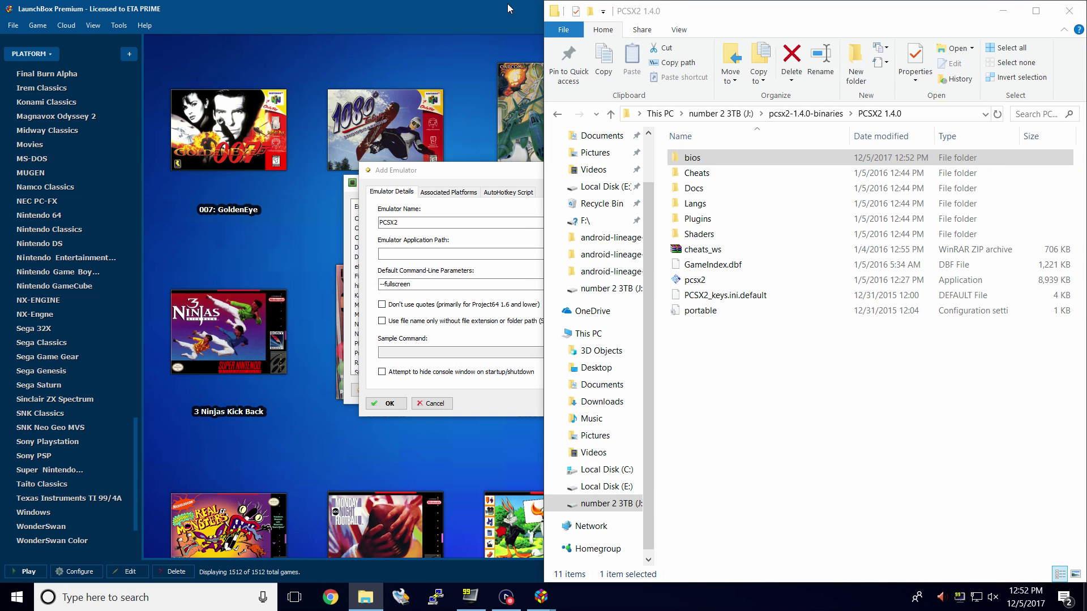
right_click(361, 600)
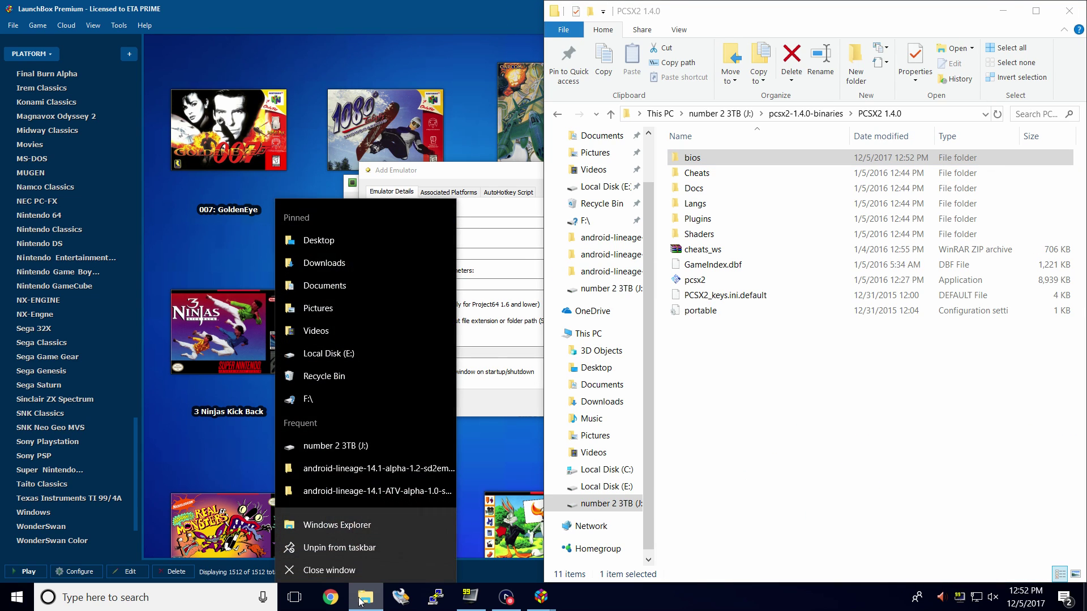
click(327, 237)
key(super+Left)
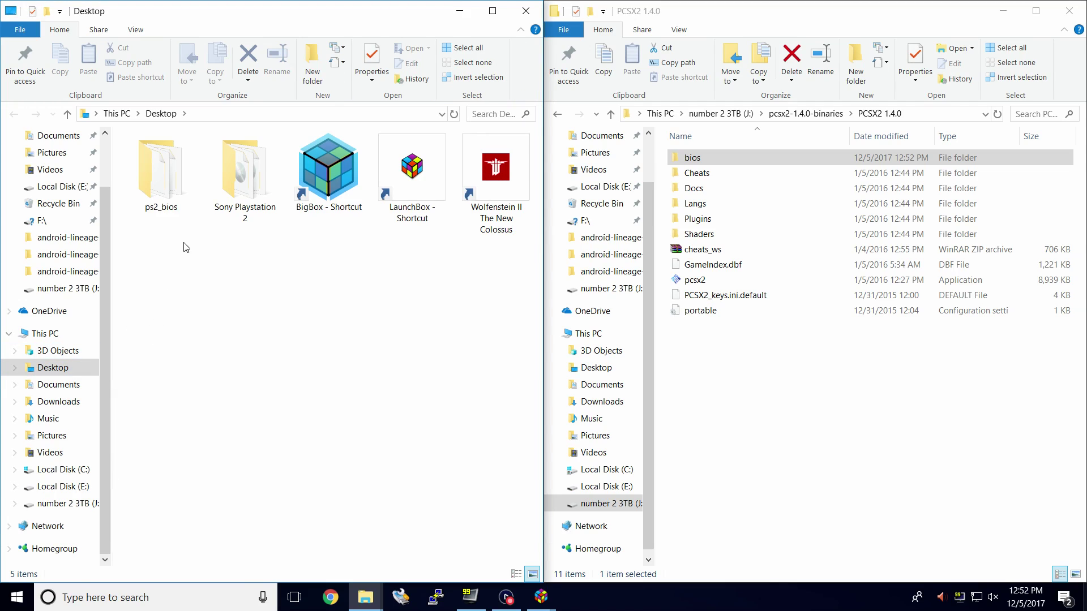
double_click(159, 170)
drag(251, 433, 206, 159)
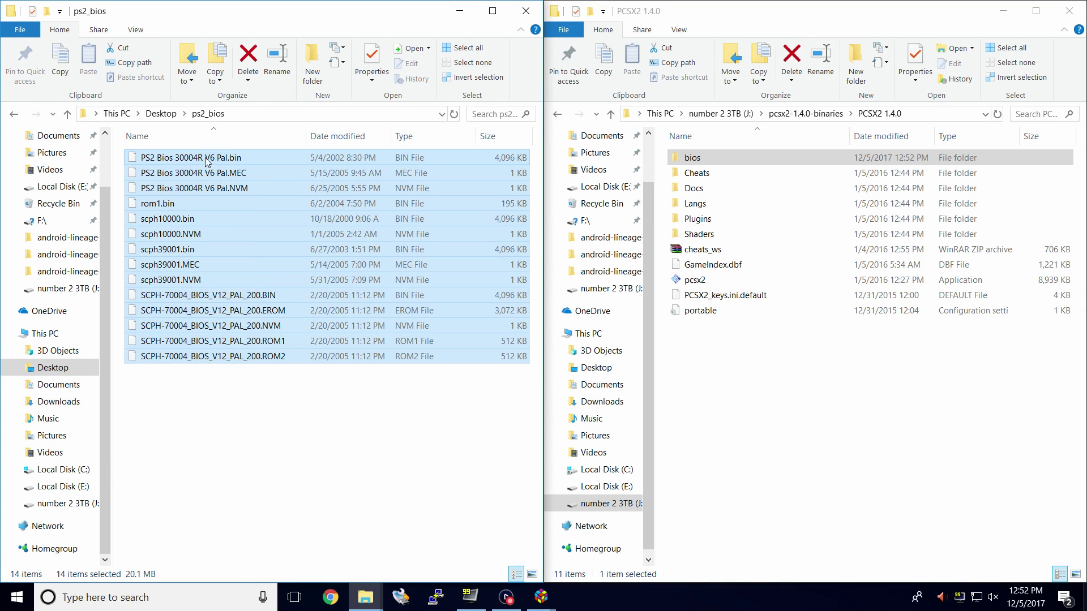
double_click(709, 164)
drag(412, 170, 759, 318)
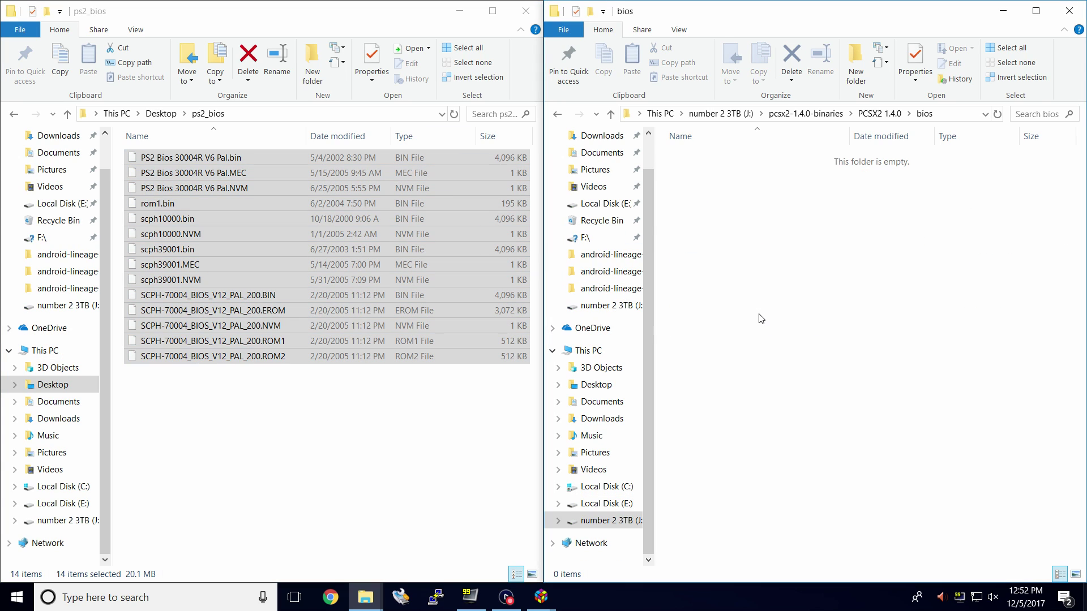
click(525, 10)
drag(708, 12, 232, 8)
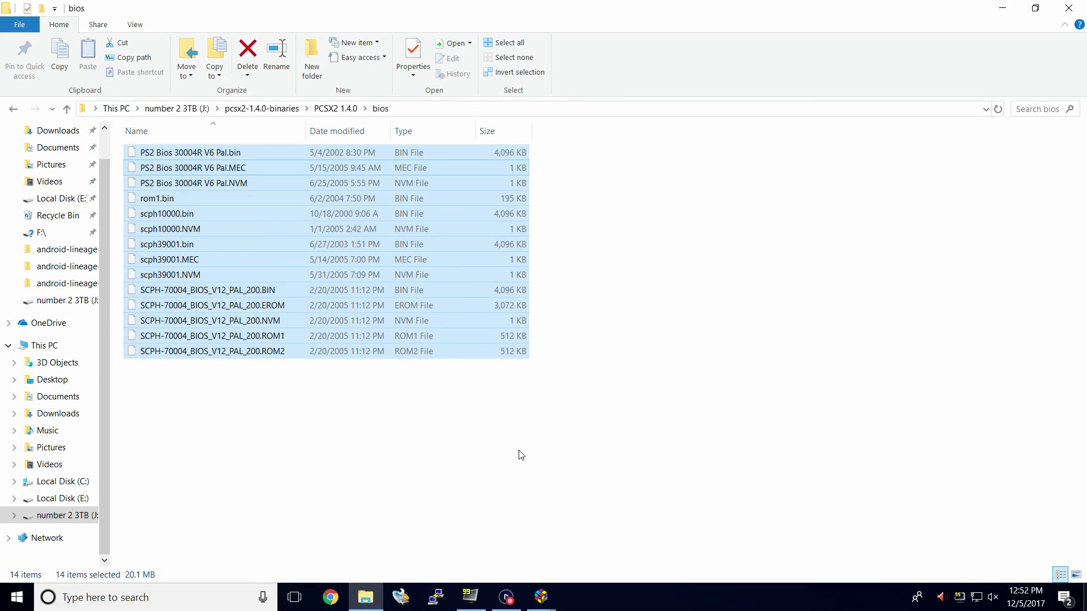
- Launch pcsx2 from the PCSX2 1.4.0 folder and keep System Default as the language in the first-time configuration
click(14, 108)
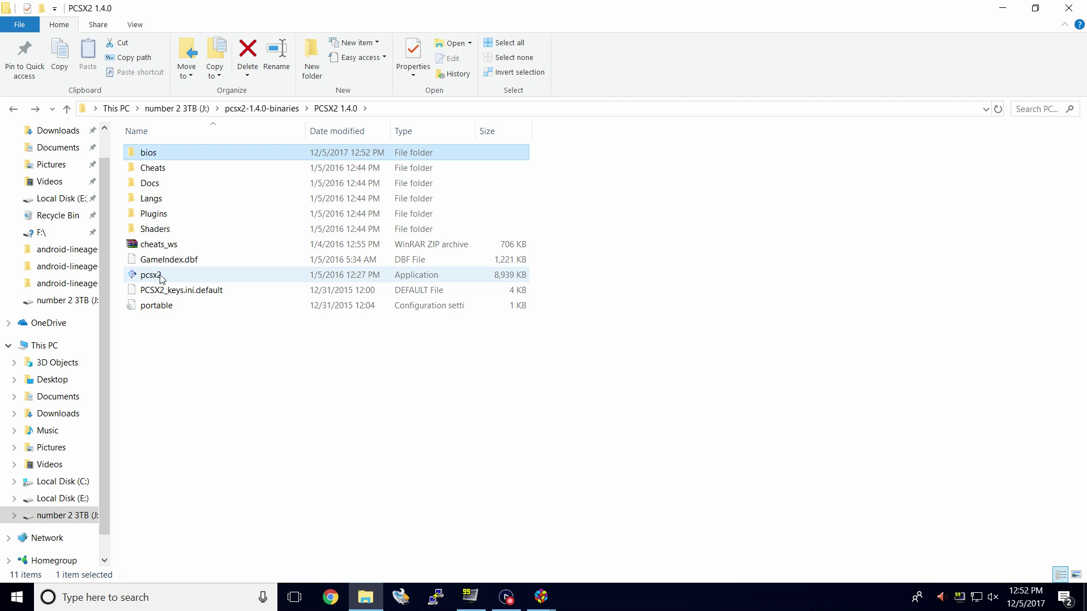
double_click(408, 276)
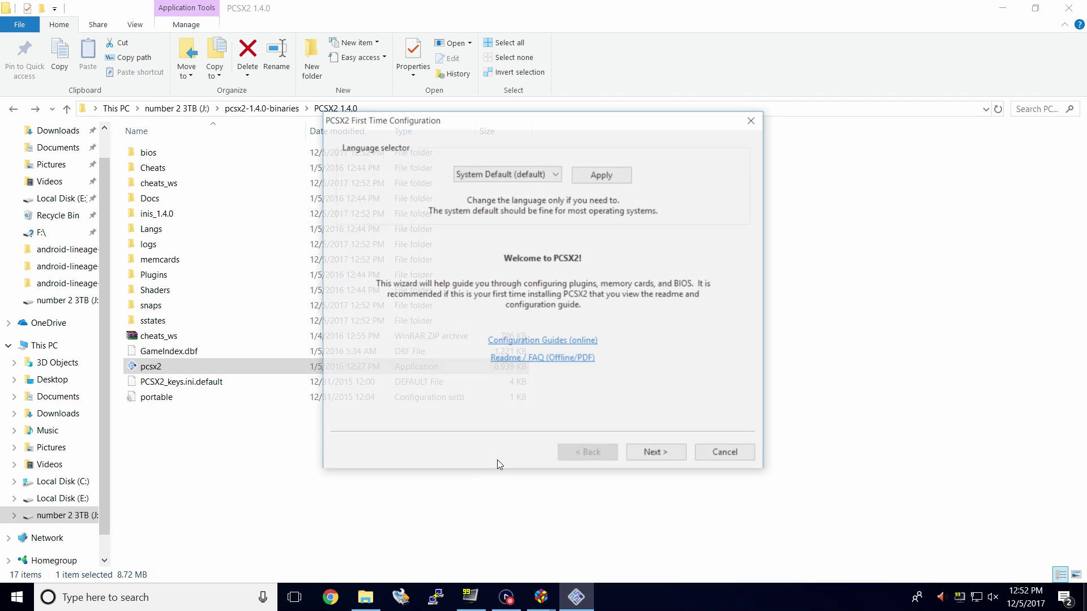
click(550, 176)
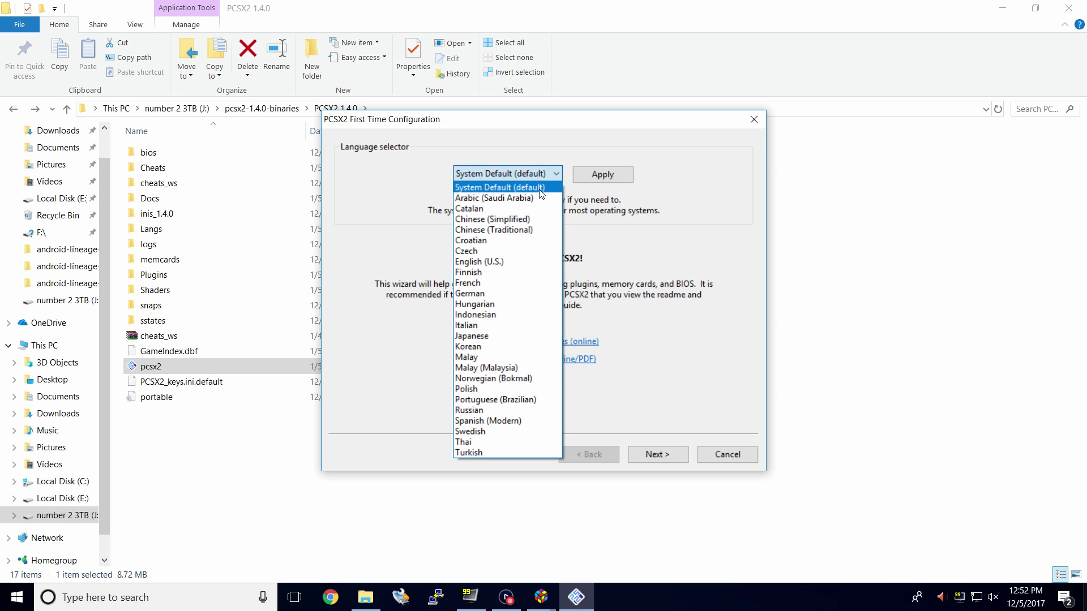
click(539, 189)
click(671, 453)
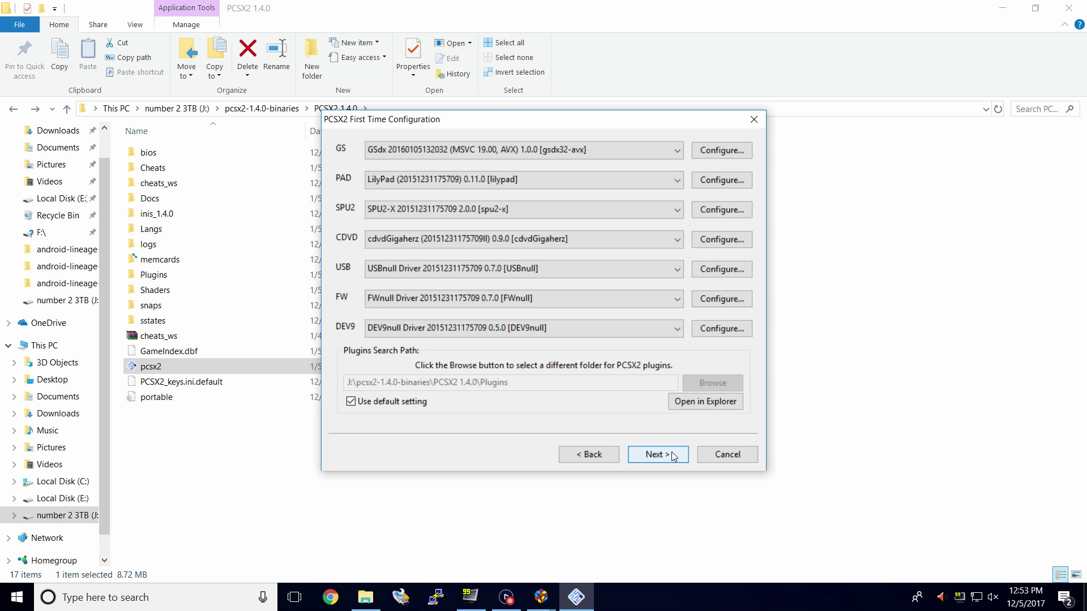
- Accept the default plugins, select the Europe v02.00(14/06/2004) BIOS rom, and finish the first-time configuration
click(674, 456)
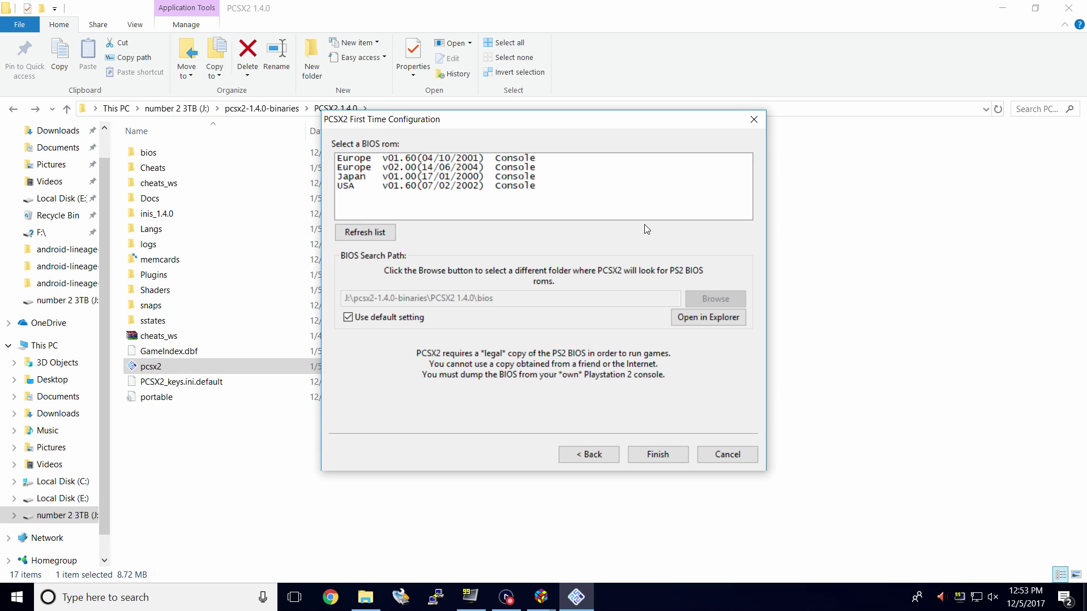
click(390, 169)
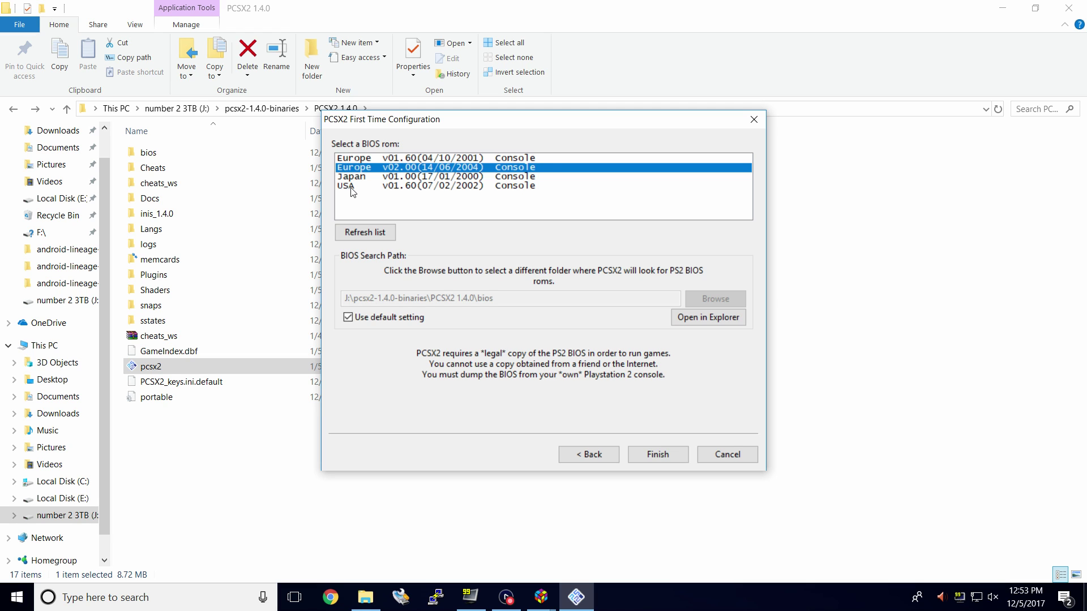
click(660, 458)
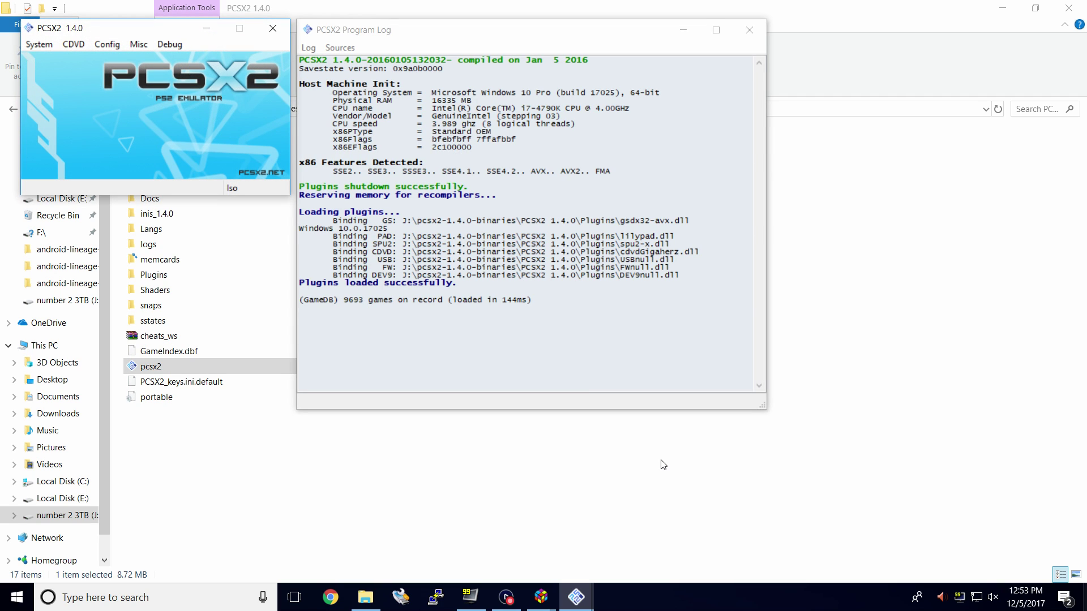
- Examine the Pad 1 button bindings in the LilyPad controller plugin settings and leave without saving
click(107, 44)
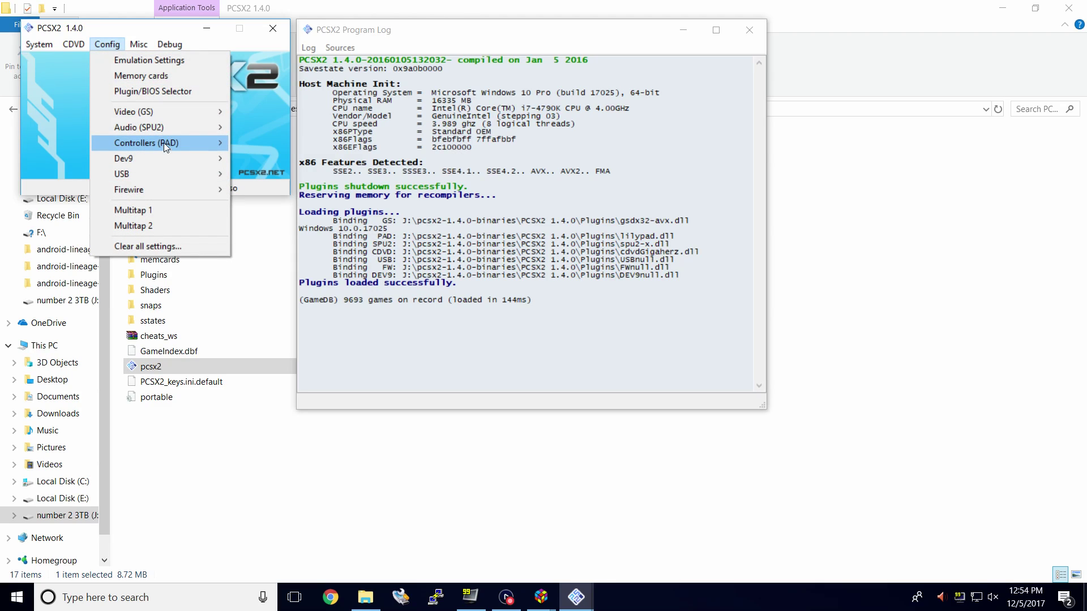
mouse_move(164, 143)
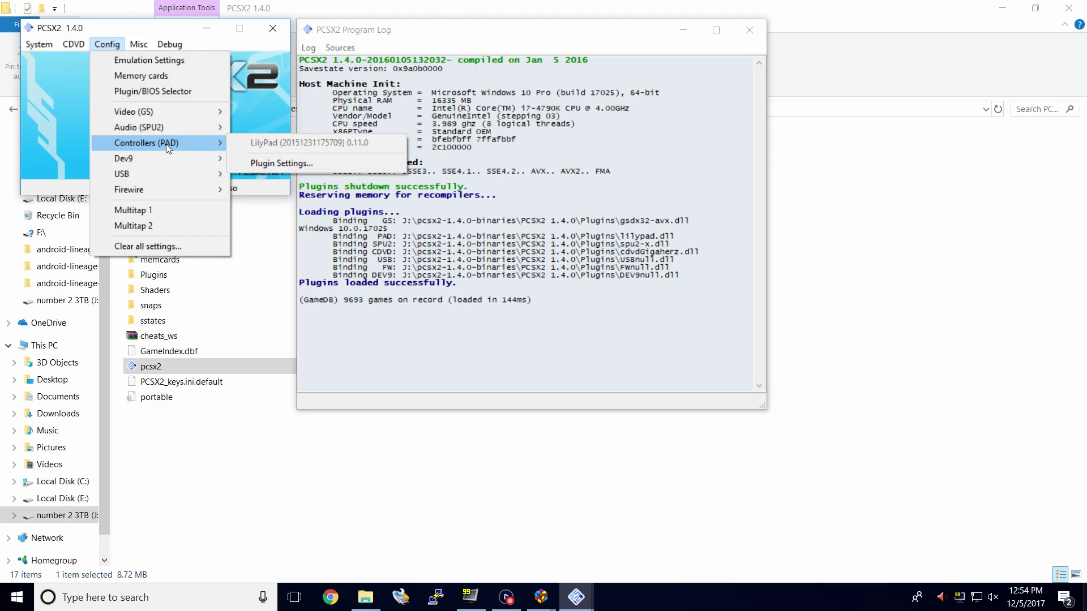
click(279, 163)
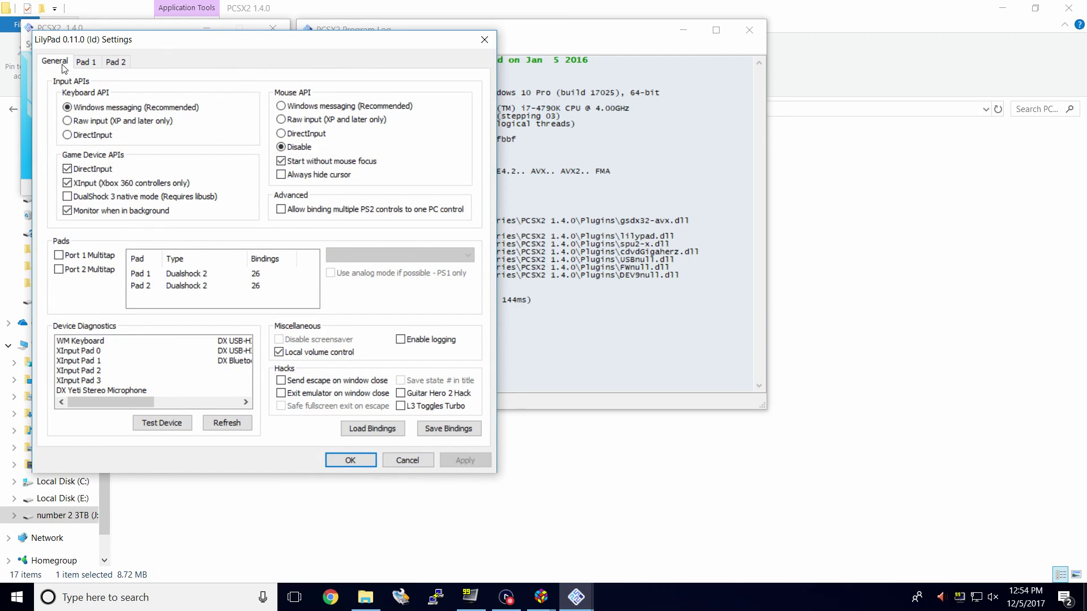
click(83, 63)
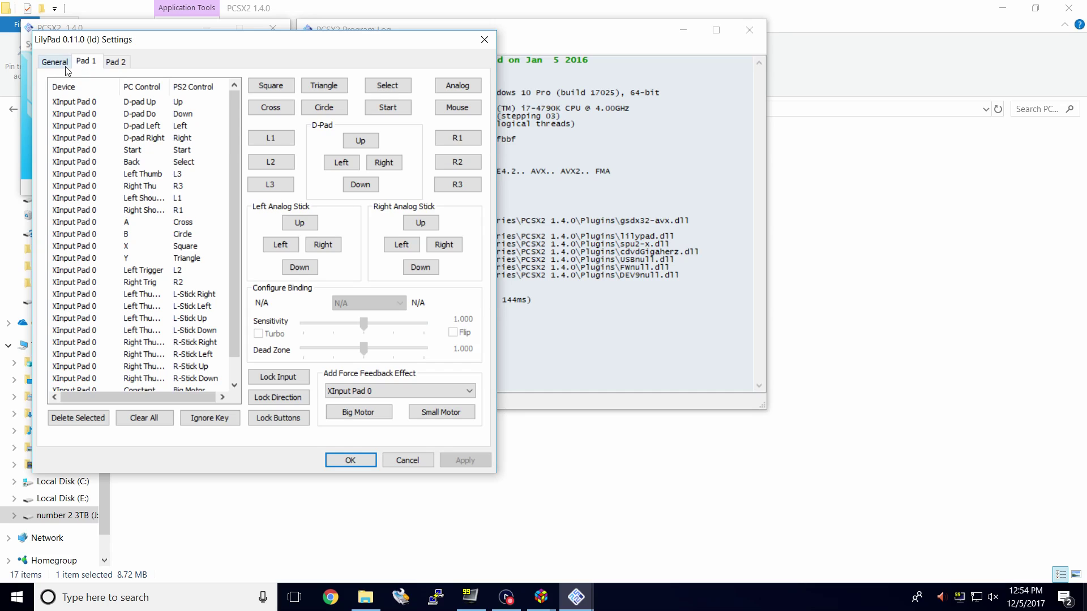
click(269, 87)
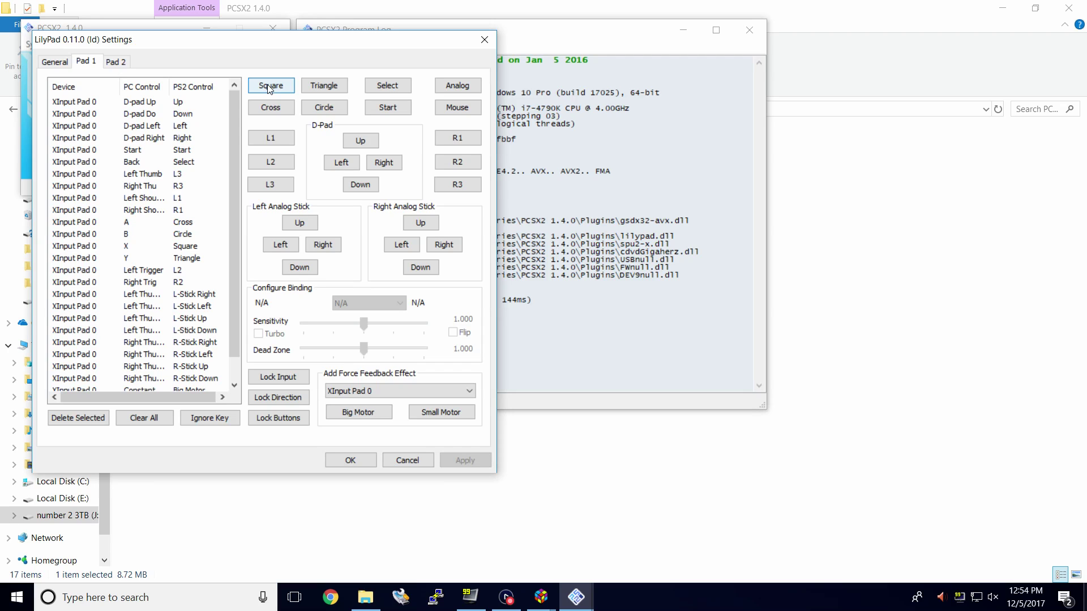
click(412, 461)
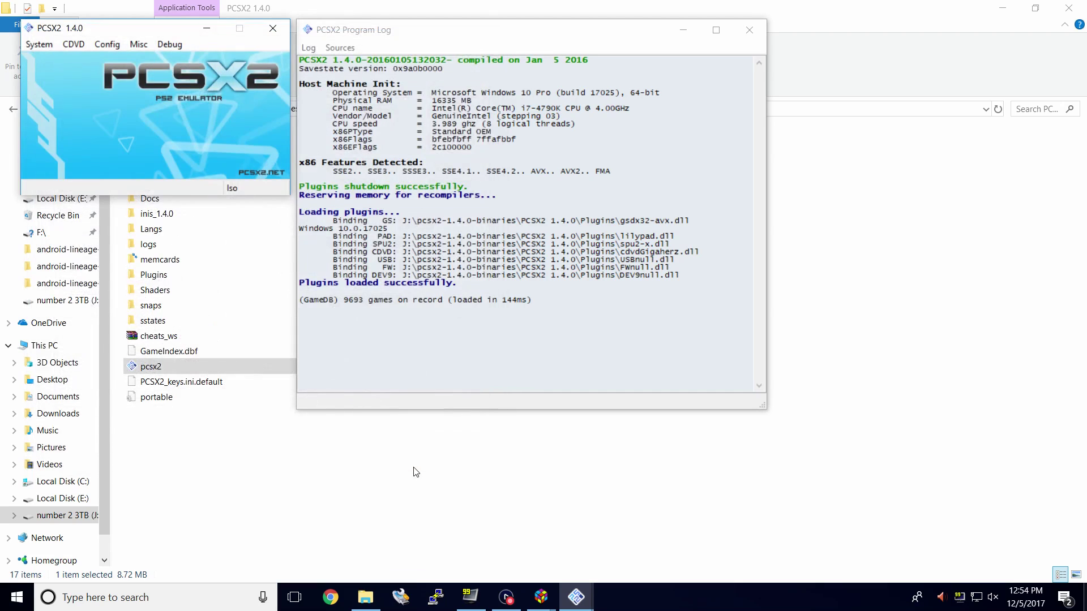
- In the GSdx video plugin settings, choose the NVIDIA GeForce GTX 1060 6GB adapter, Direct3D11 (Hardware) renderer and 2x Native internal resolution
click(103, 45)
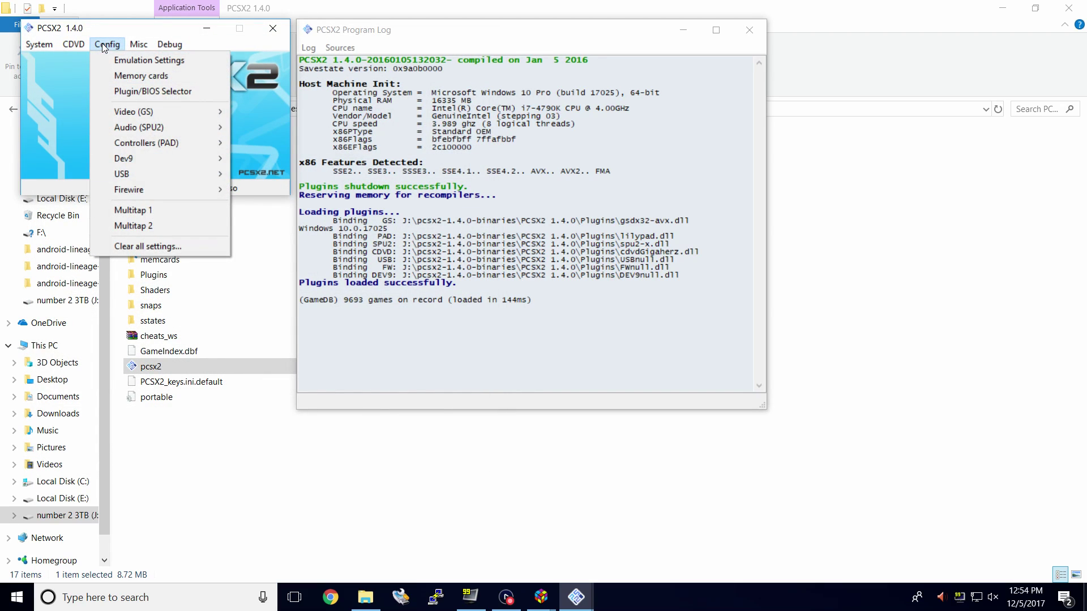
mouse_move(165, 116)
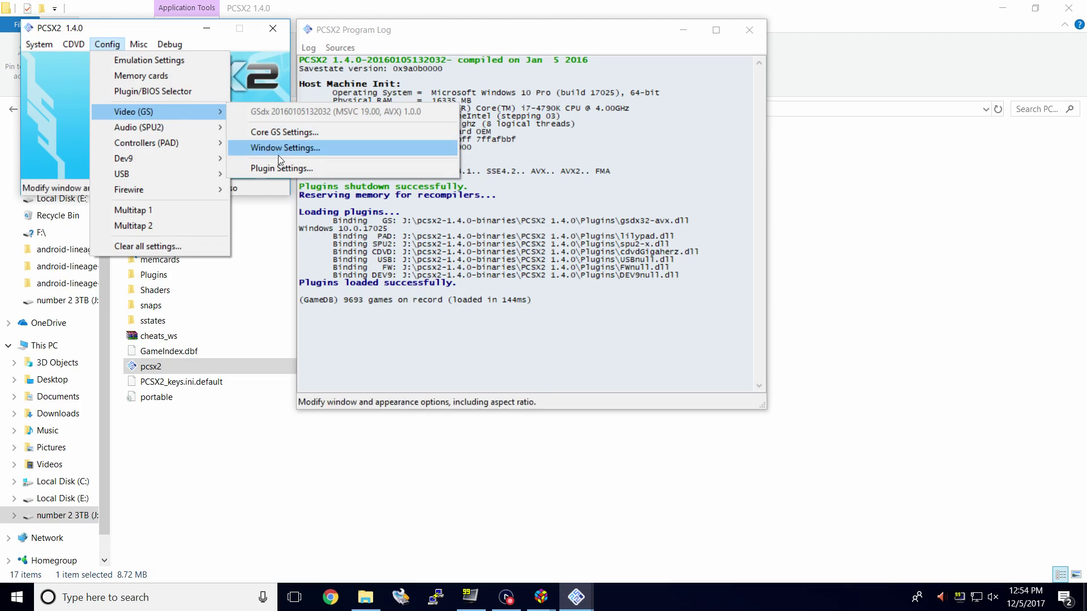
click(289, 168)
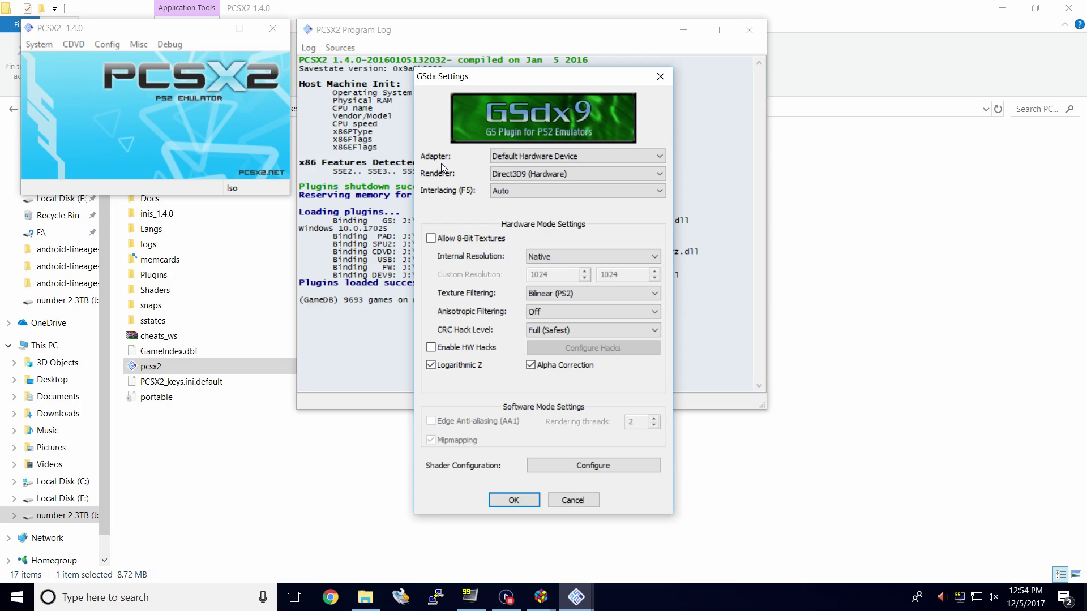
click(628, 157)
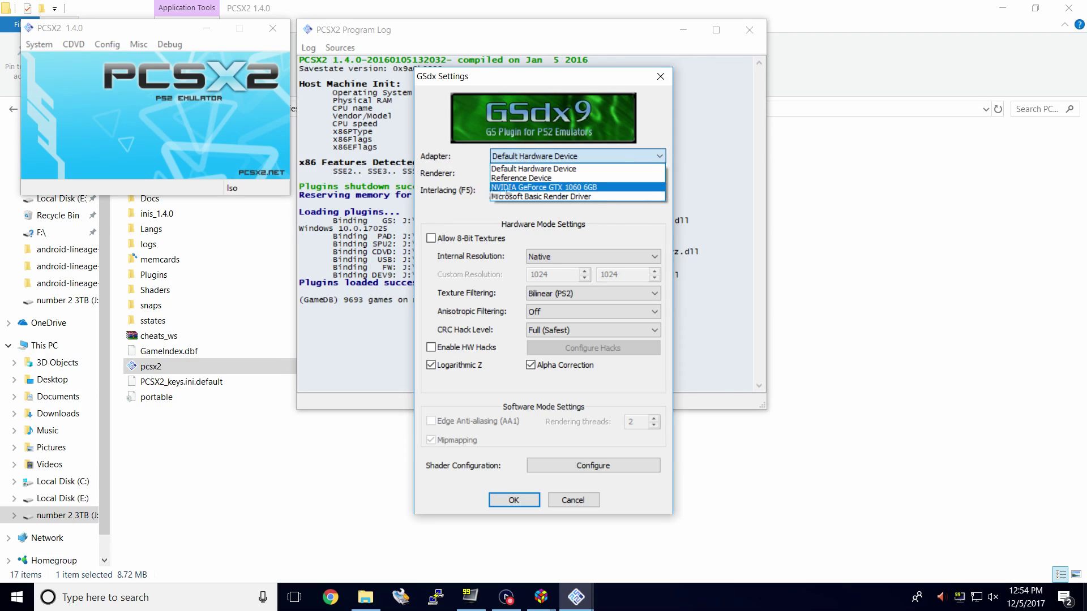
click(599, 187)
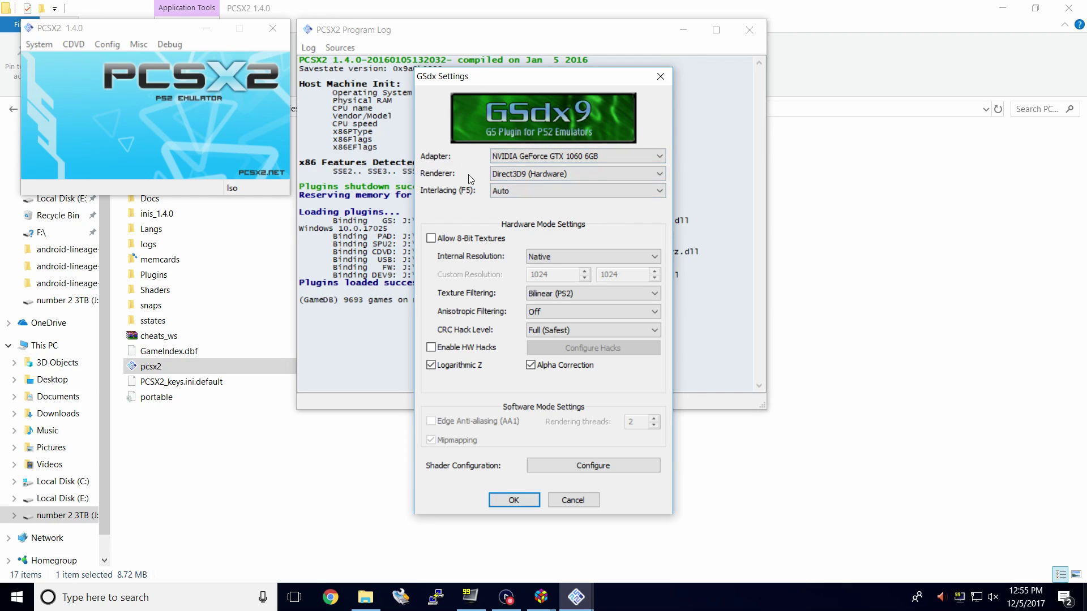
click(572, 175)
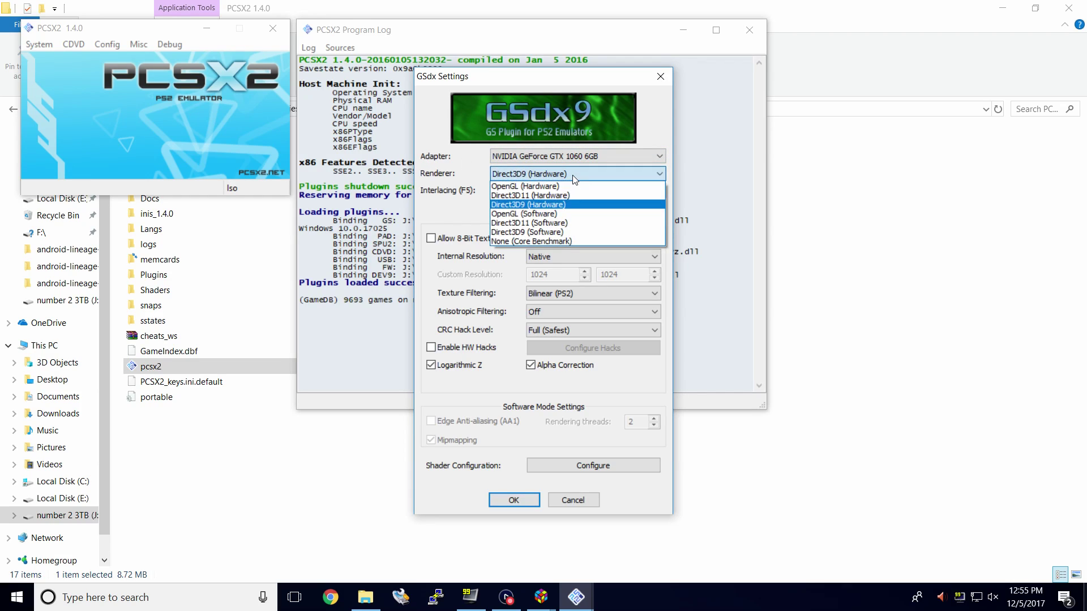
click(539, 195)
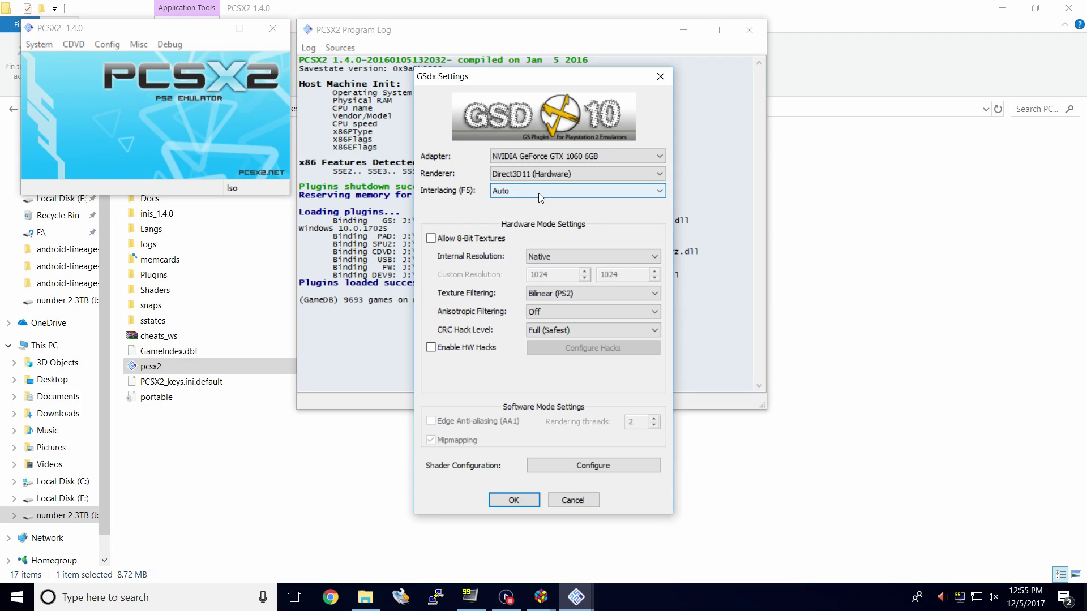
click(557, 258)
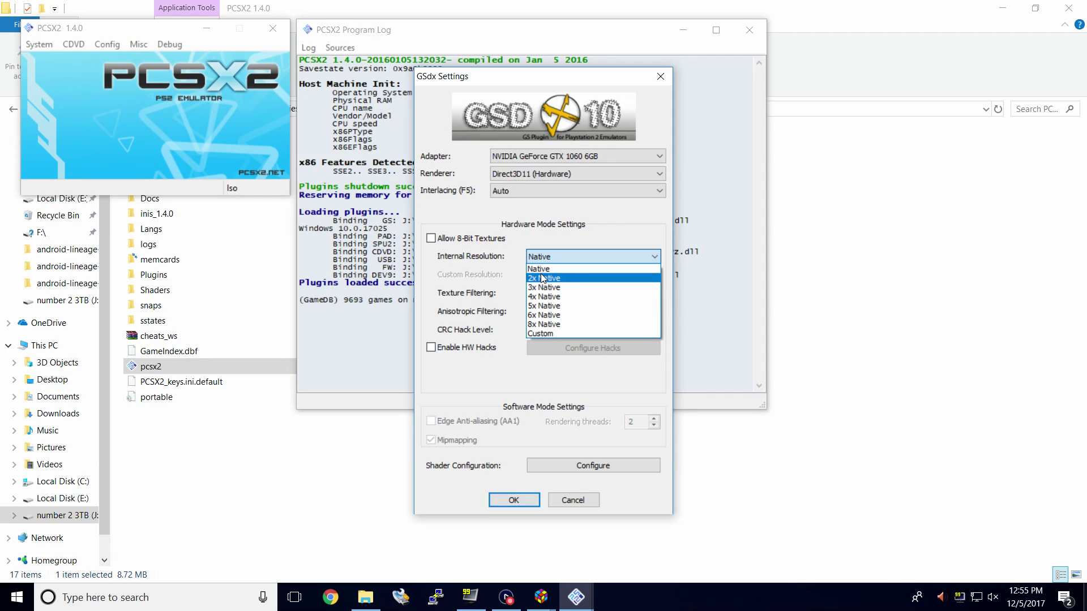
click(543, 278)
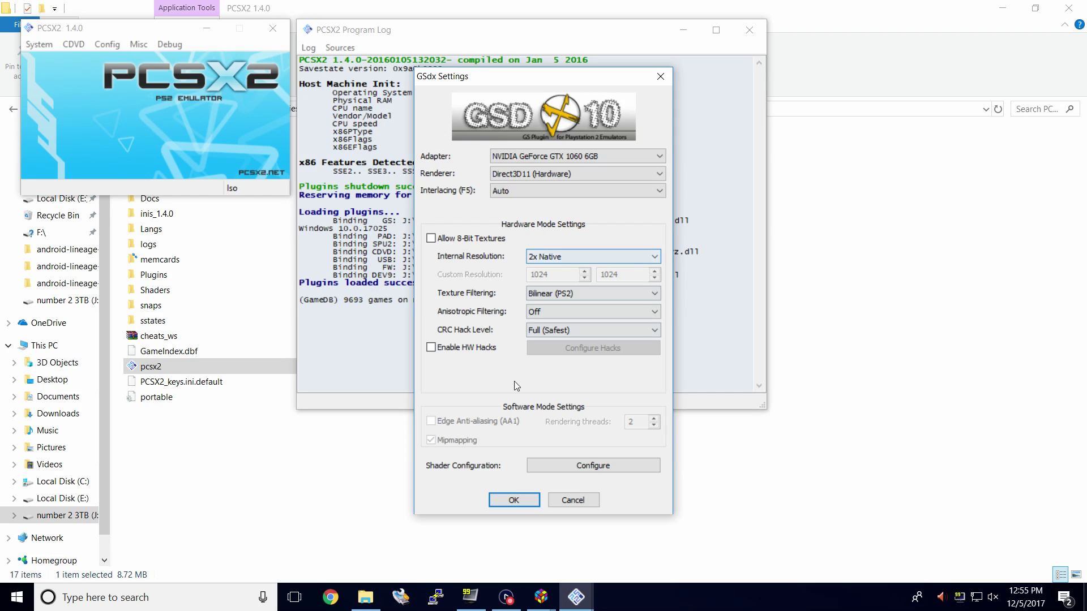
- Enable HW Hacks with the Align Sprite option, save the GSdx settings, and close PCSX2
click(431, 349)
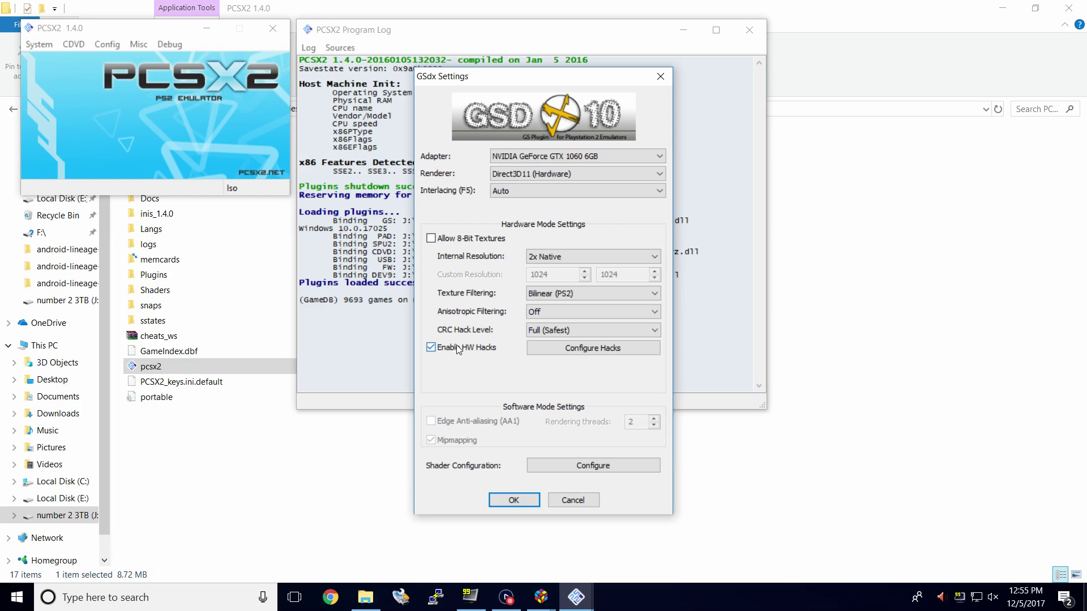
click(613, 352)
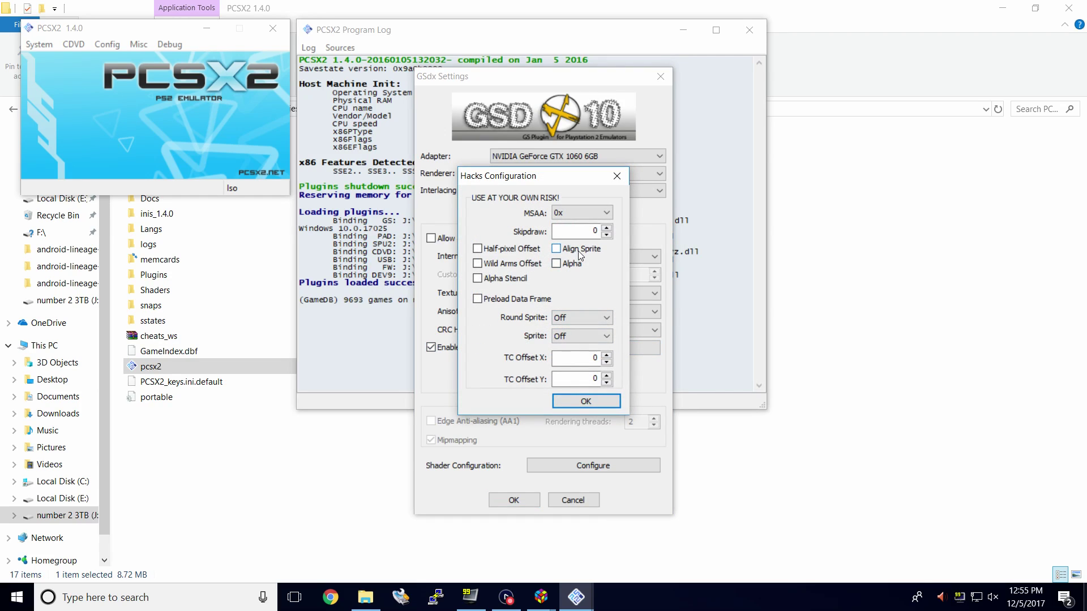
click(555, 249)
click(597, 403)
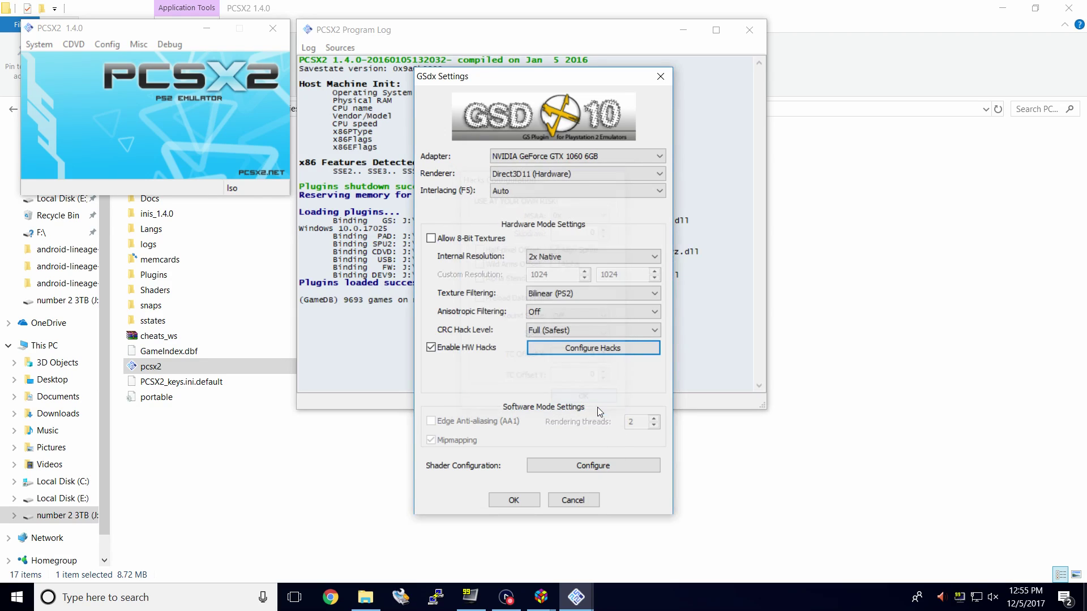
click(513, 501)
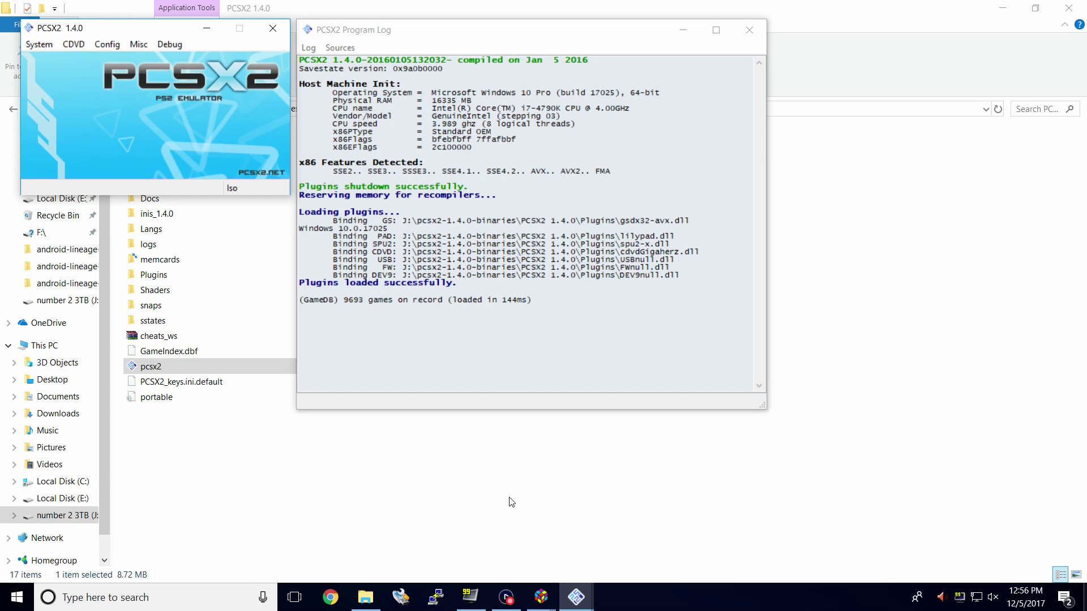
click(272, 29)
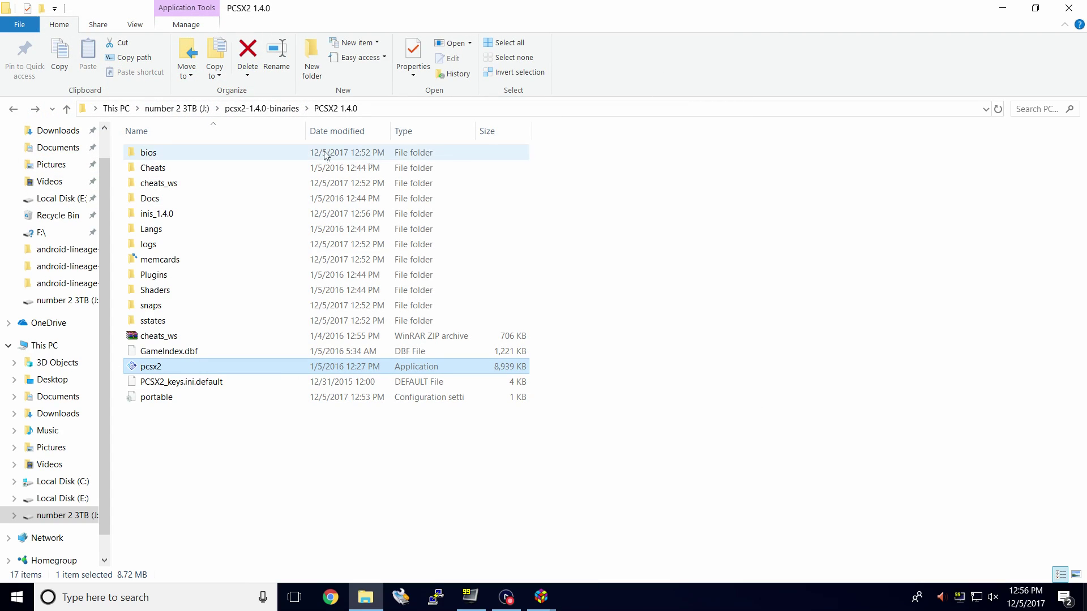
- Move the PCSX2 1.4.0 folder from pcsx2-1.4.0-binaries into LaunchBox's Emulators folder on the J: drive and return to the LaunchBox folder
click(13, 108)
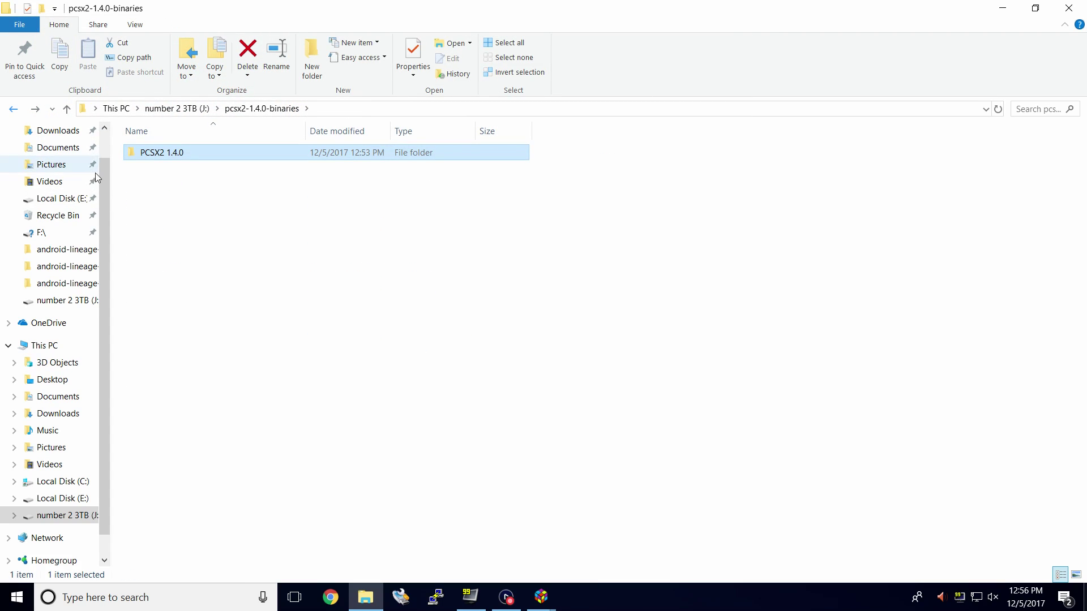
right_click(151, 156)
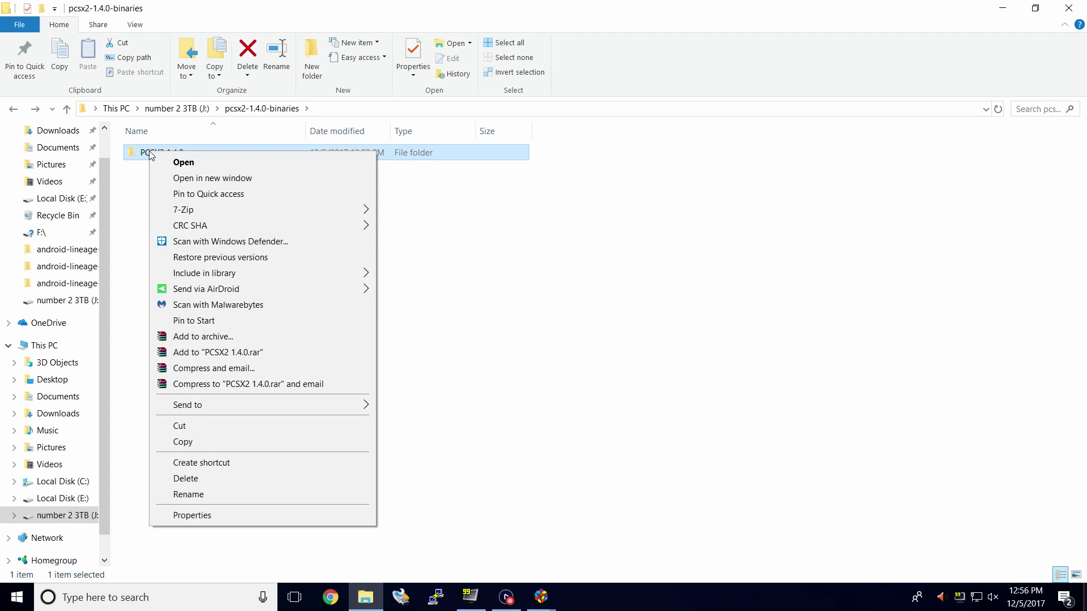
click(226, 424)
click(13, 110)
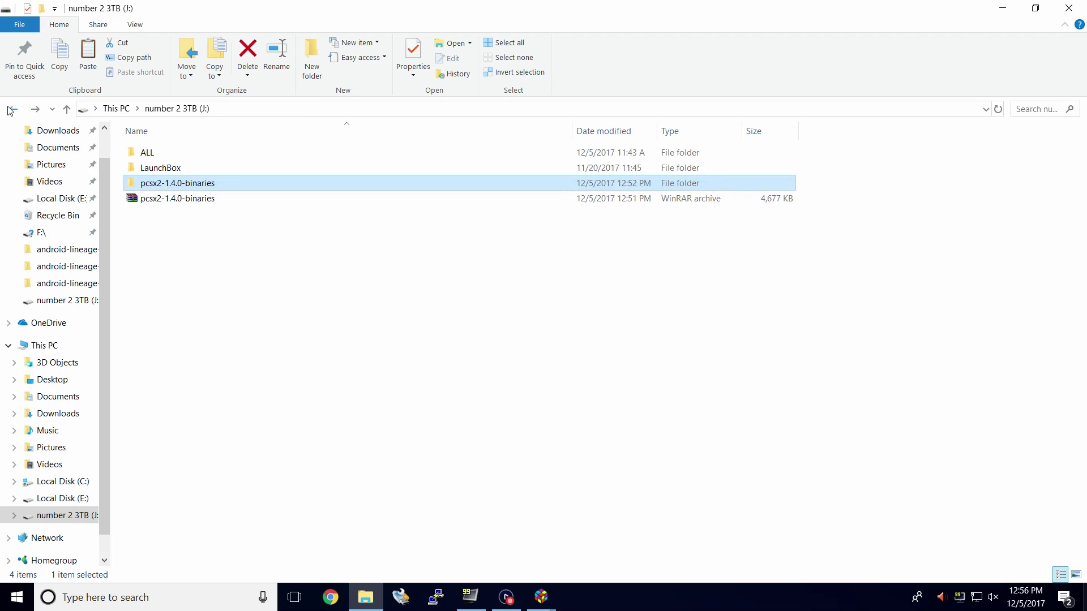
click(155, 170)
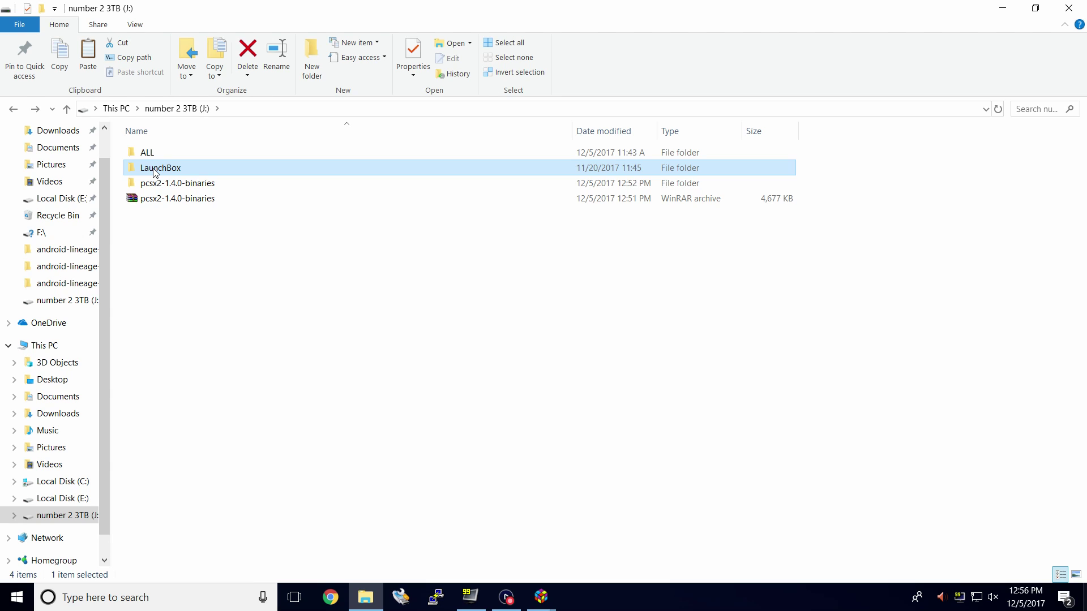
double_click(155, 168)
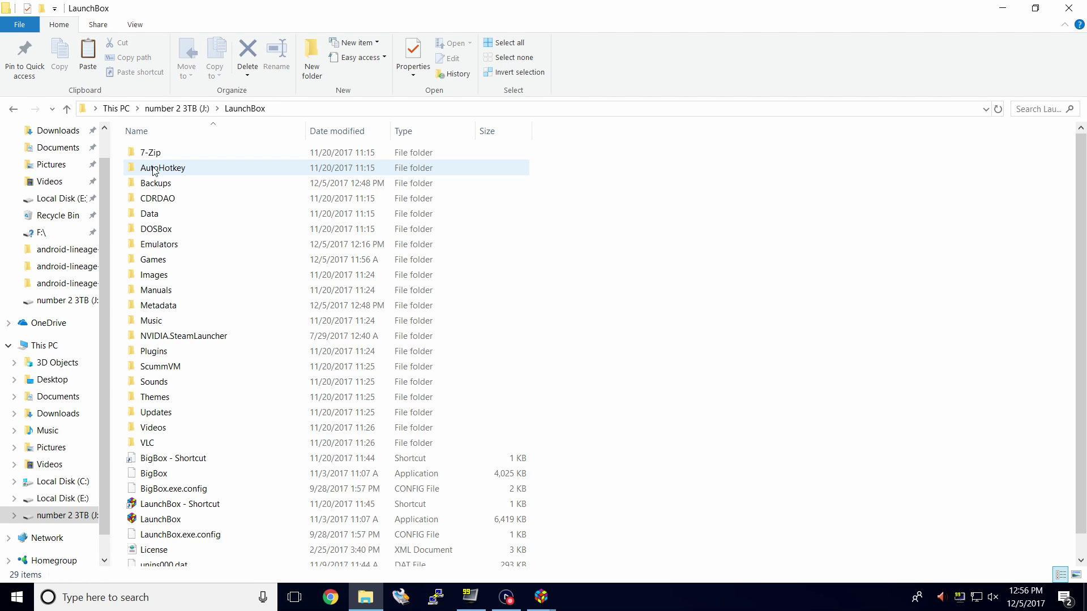
double_click(173, 251)
right_click(169, 390)
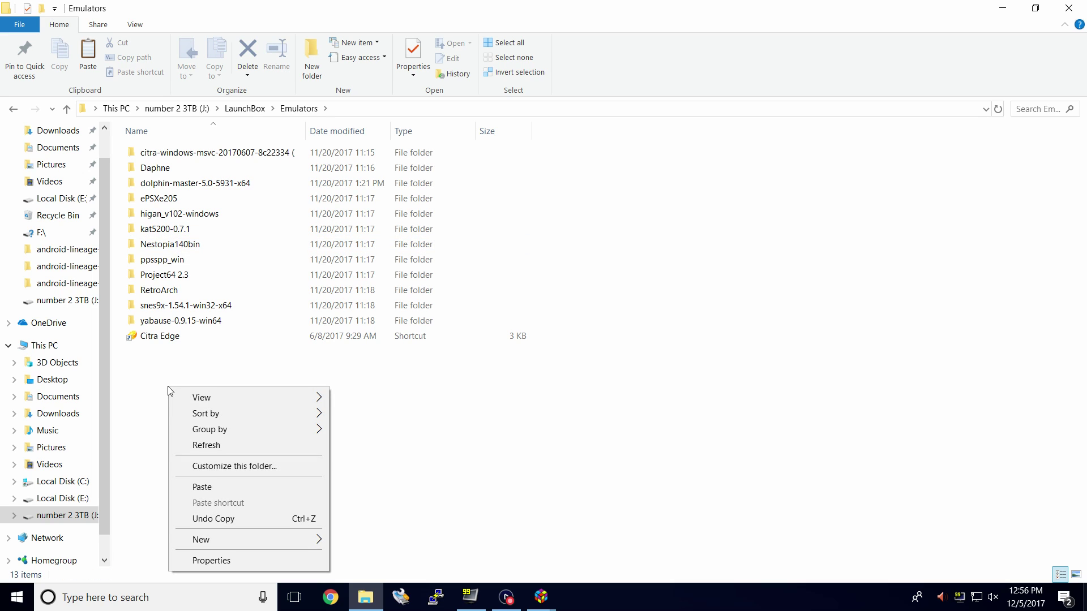
click(203, 488)
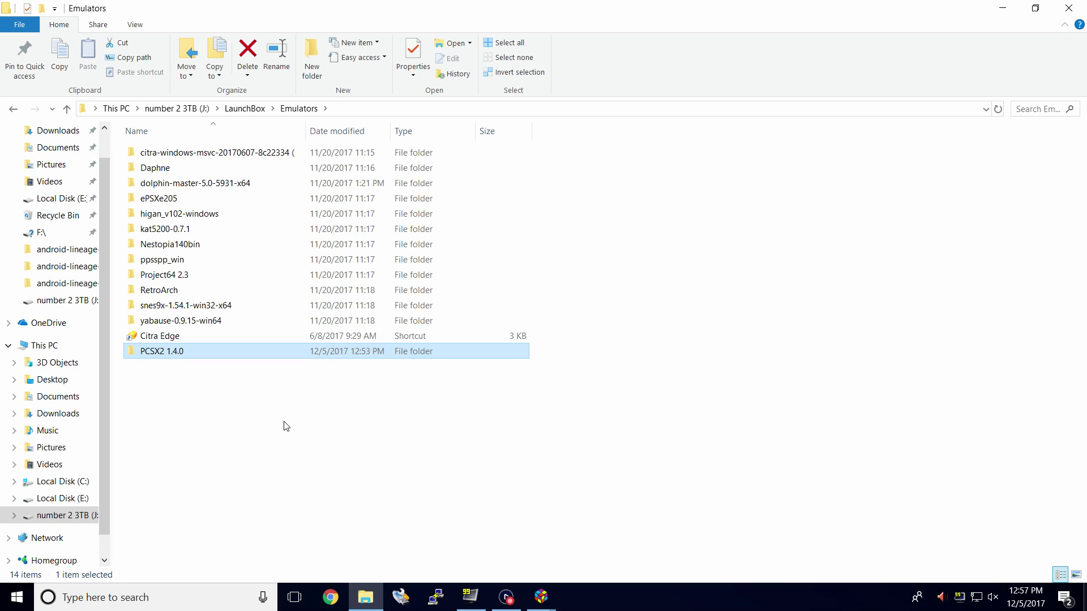
click(15, 111)
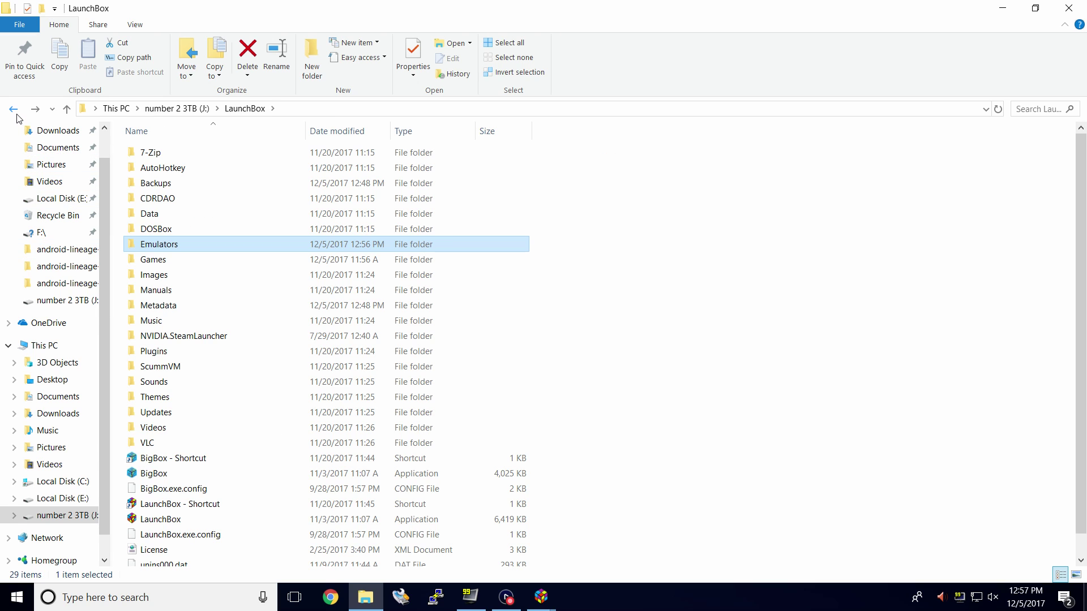
- Copy the Sony Playstation 2 folder from the Desktop into LaunchBox's Games folder, using two File Explorer windows side by side
double_click(164, 263)
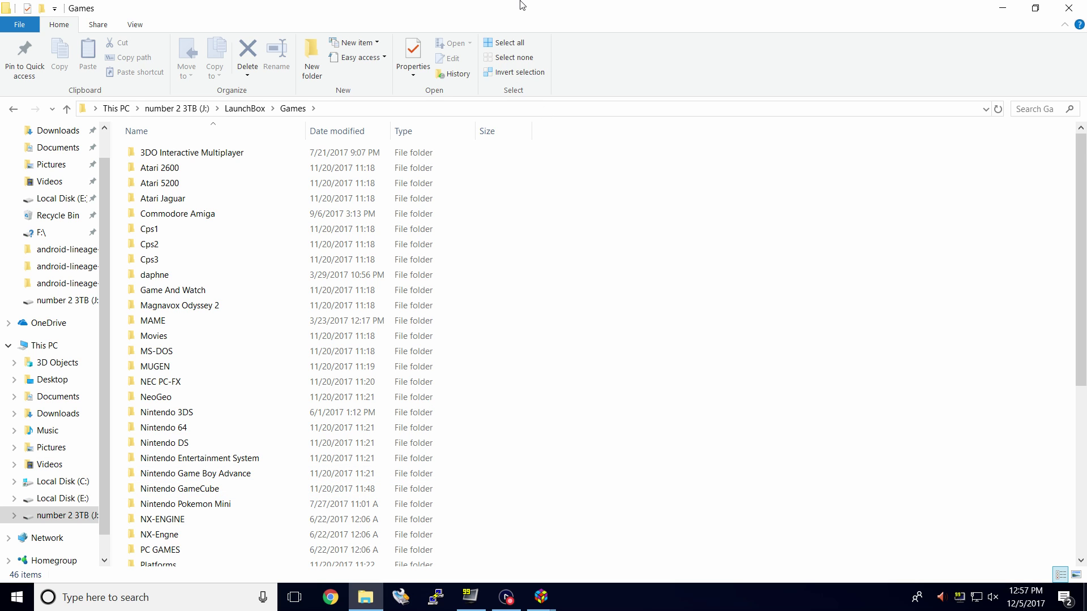
drag(519, 5, 1086, 227)
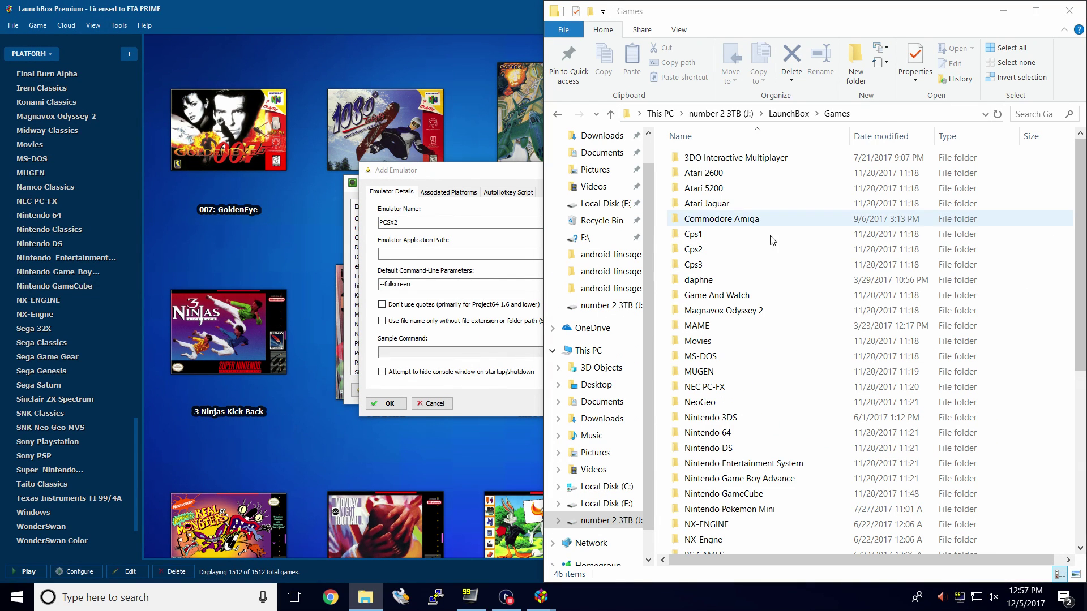
right_click(365, 597)
click(319, 241)
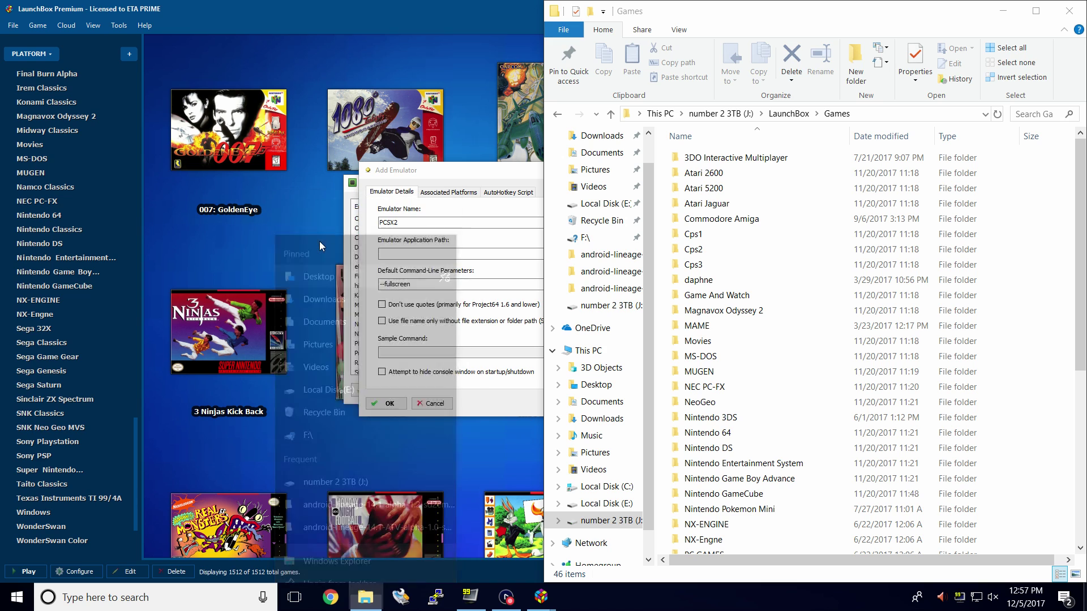
drag(425, 13, 1, 276)
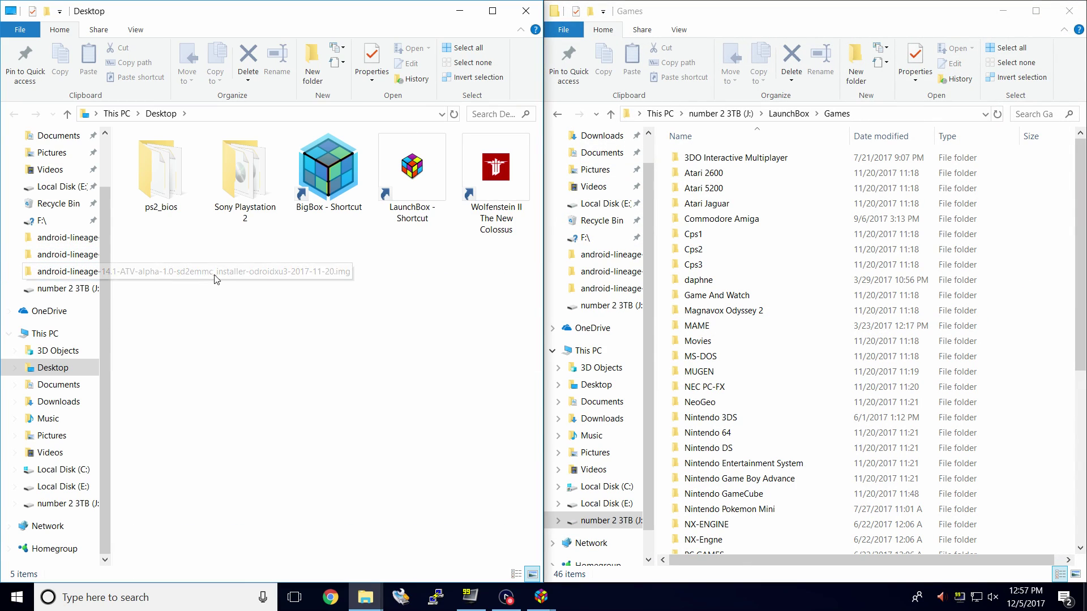
double_click(254, 178)
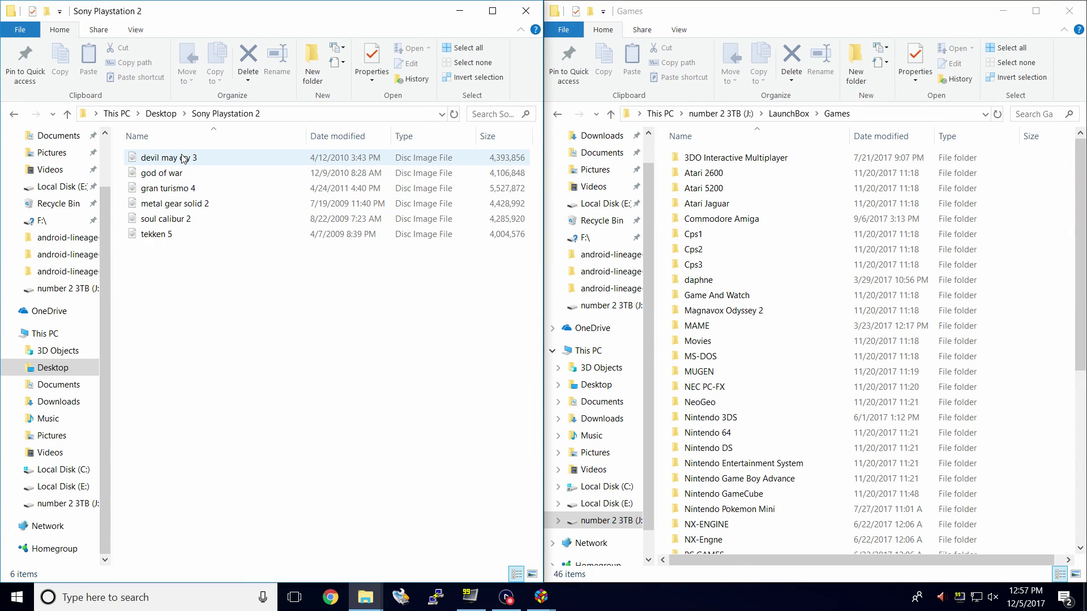
click(16, 114)
drag(249, 193, 661, 274)
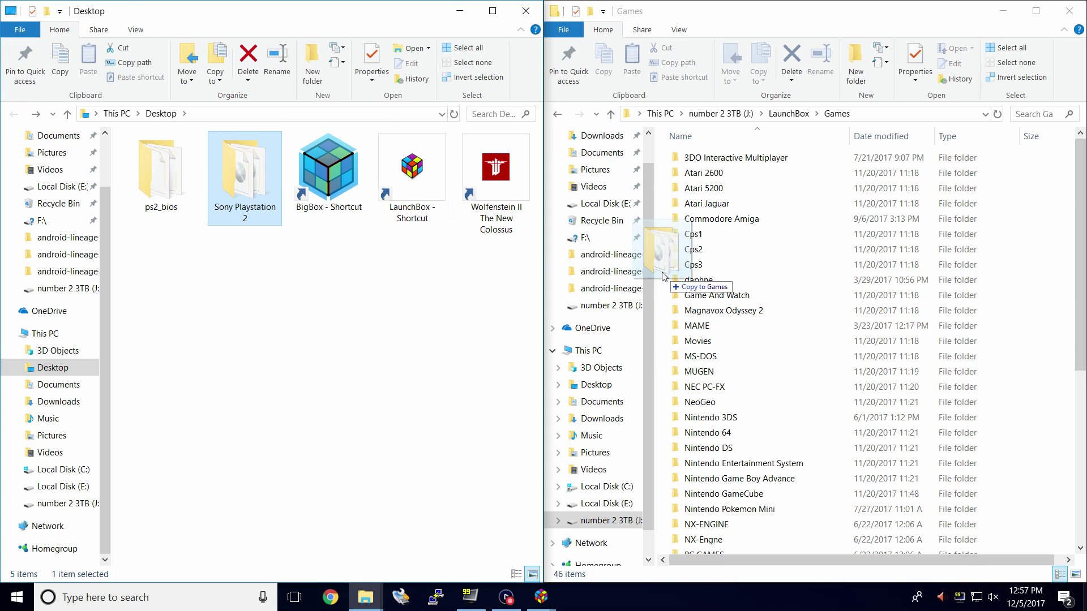
drag(664, 276, 665, 276)
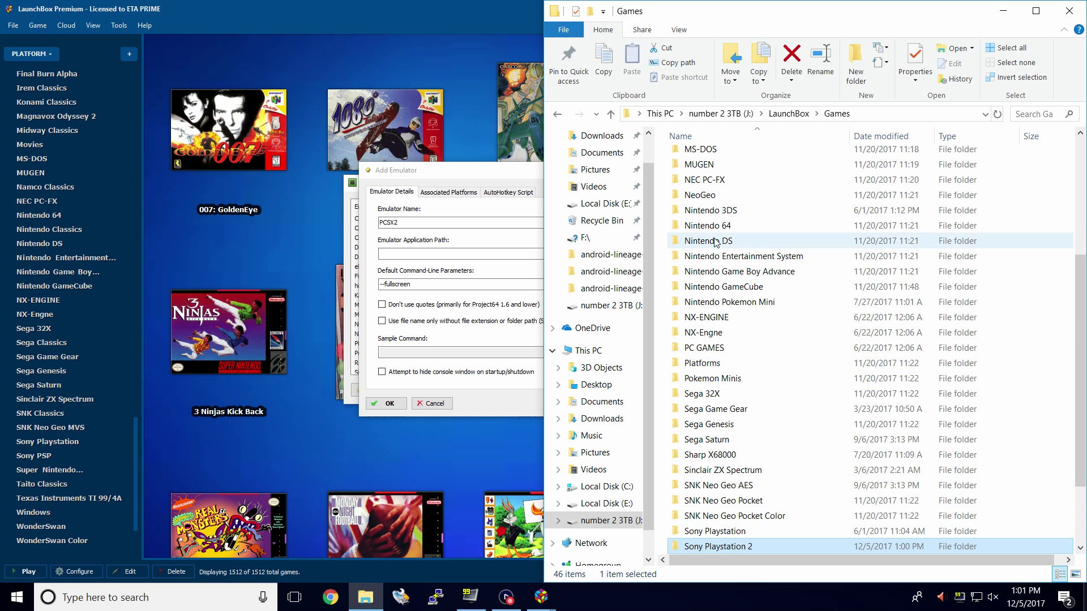
- Check the contents of LaunchBox's Emulators folder and close File Explorer to return to the Add Emulator dialog
click(811, 116)
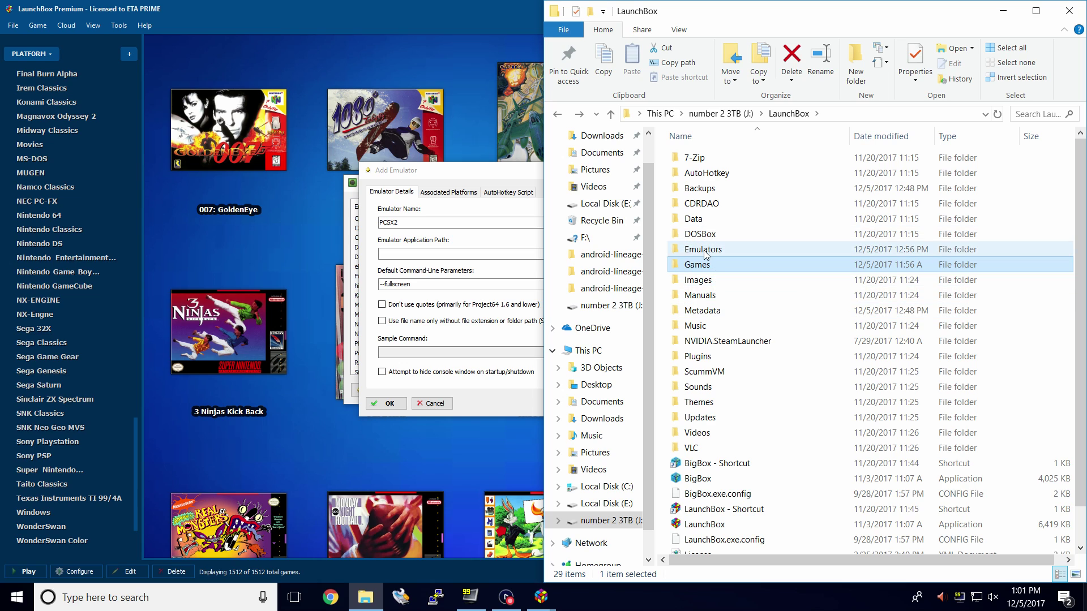
double_click(705, 253)
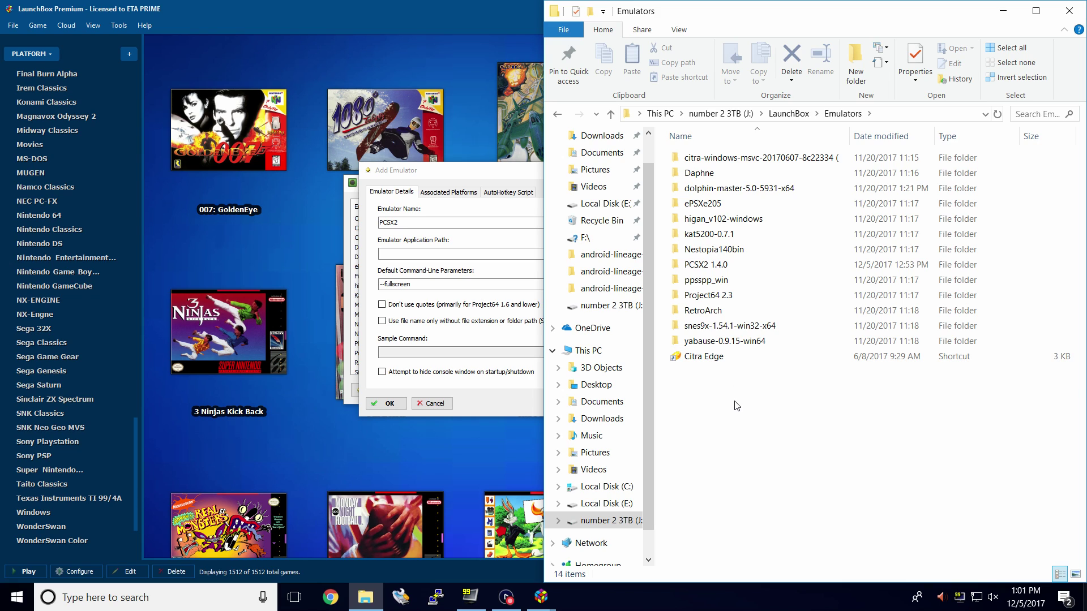
click(1069, 10)
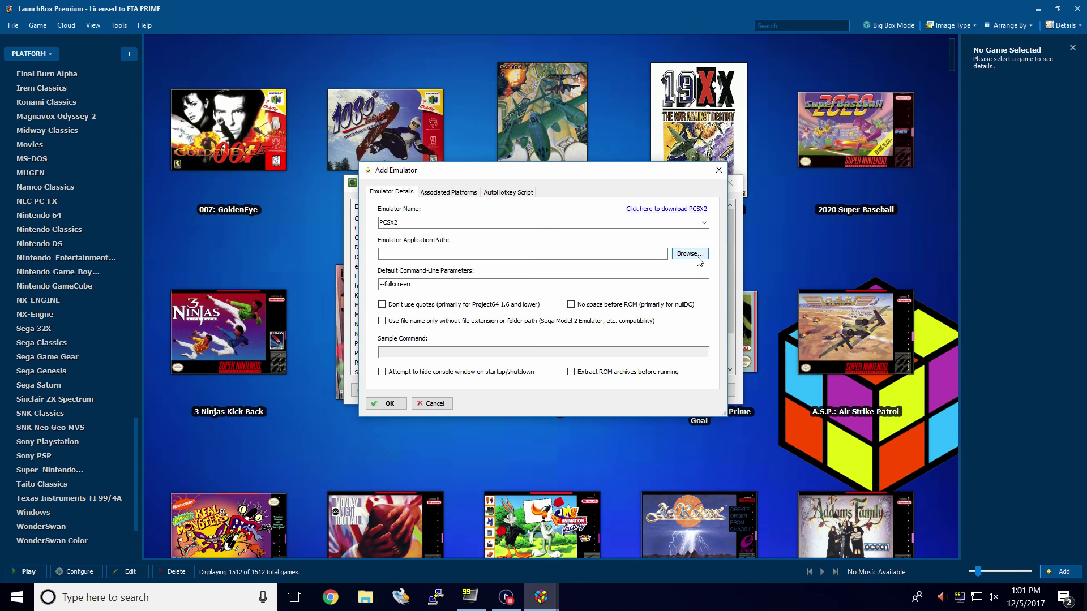
- Set the emulator application path to the pcsx2 application in LaunchBox\Emulators\PCSX2 1.4.0 on the J: drive
click(698, 257)
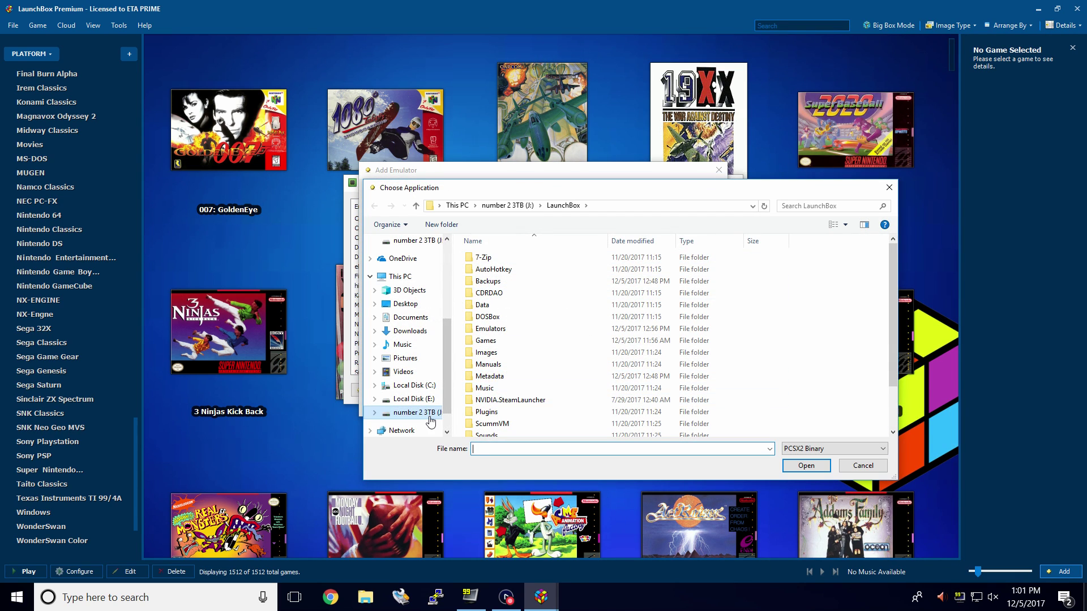
click(430, 419)
double_click(490, 272)
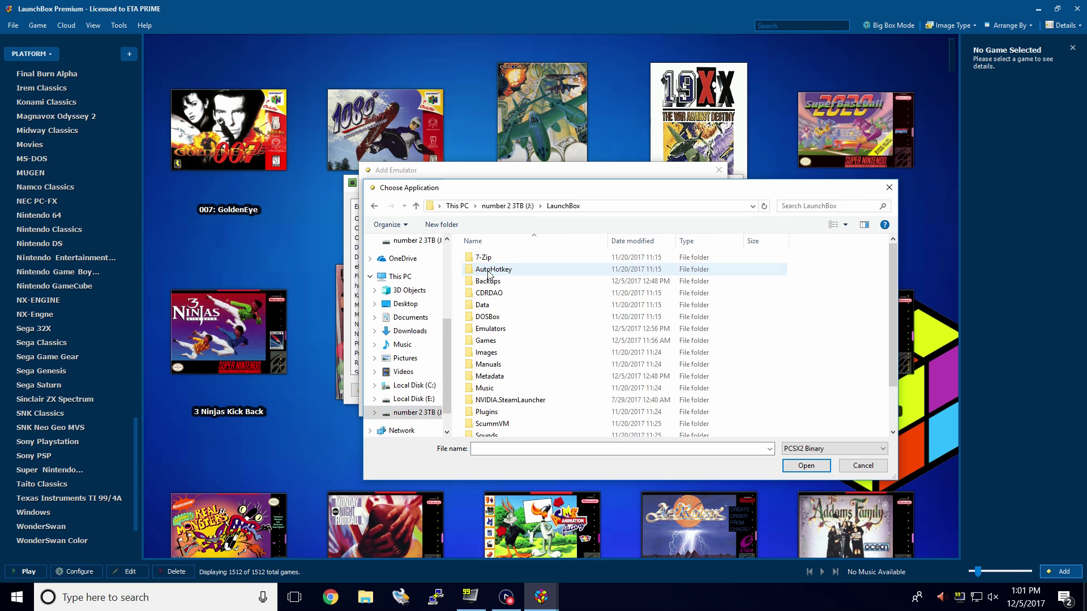
double_click(490, 328)
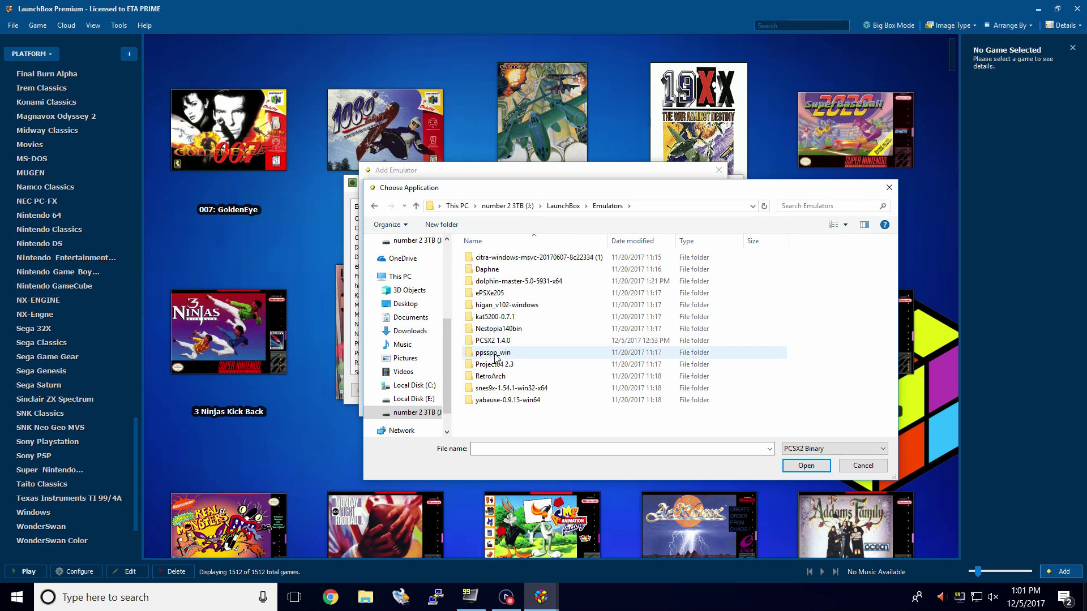
double_click(496, 341)
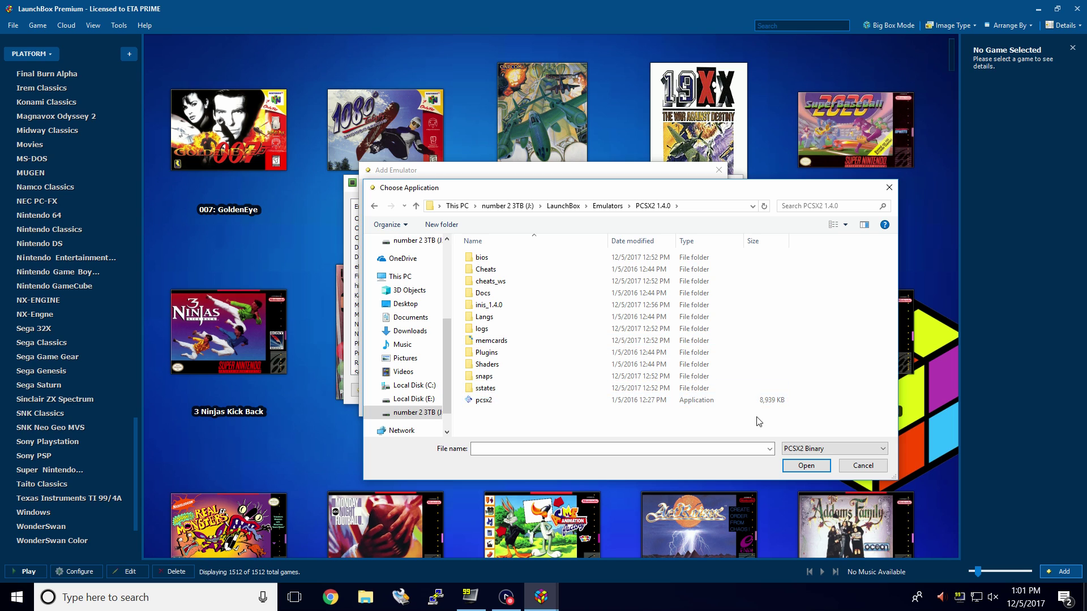
double_click(485, 400)
- Review the PCSX2 associated platforms and AutoHotkey script, save the new emulator, and close Manage Emulators
click(457, 193)
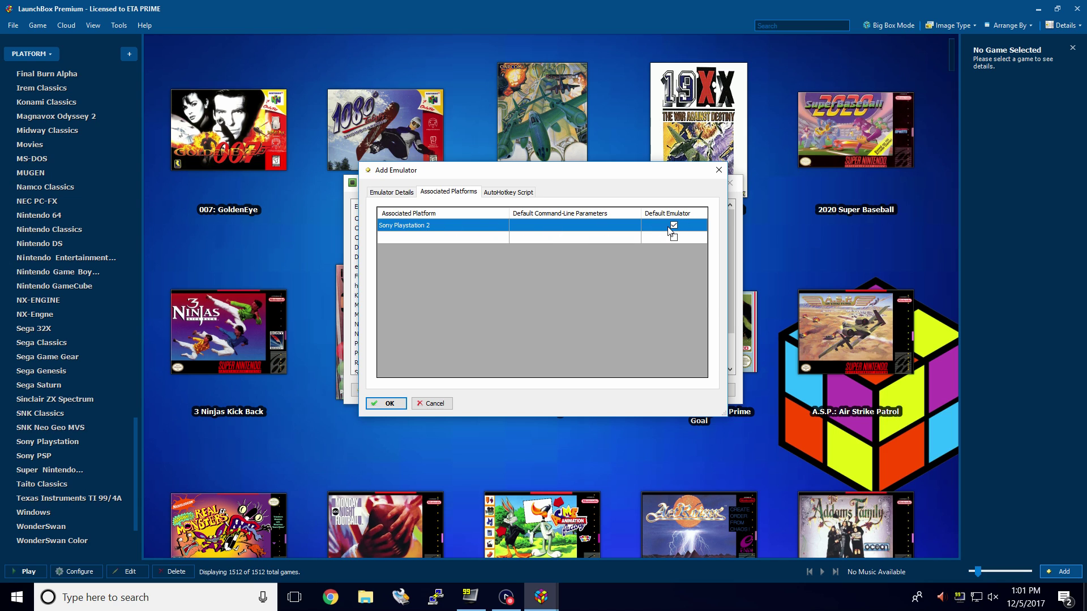
click(503, 193)
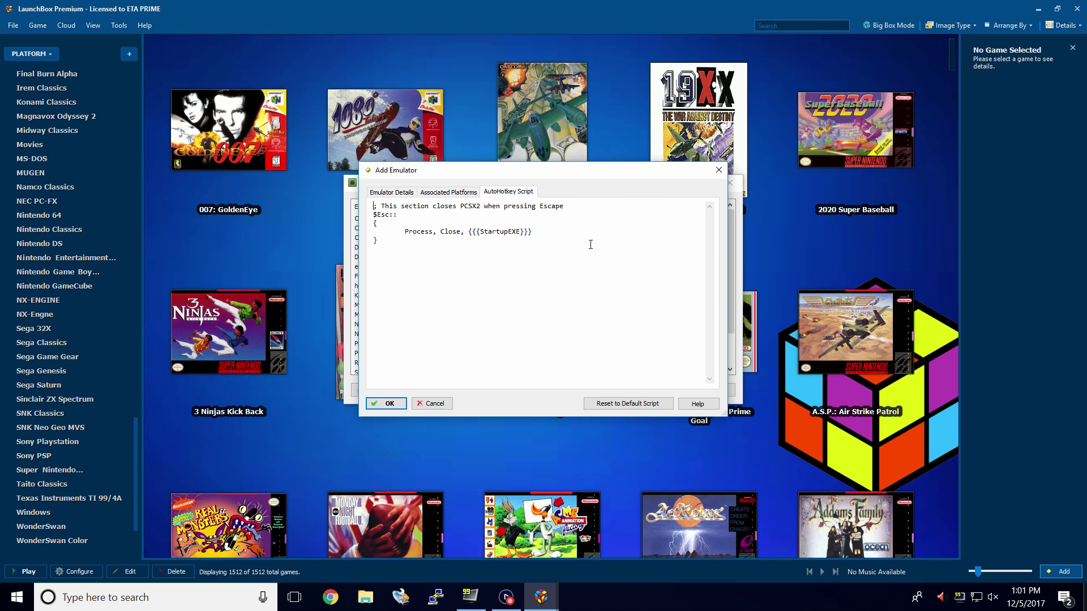
click(390, 193)
click(388, 403)
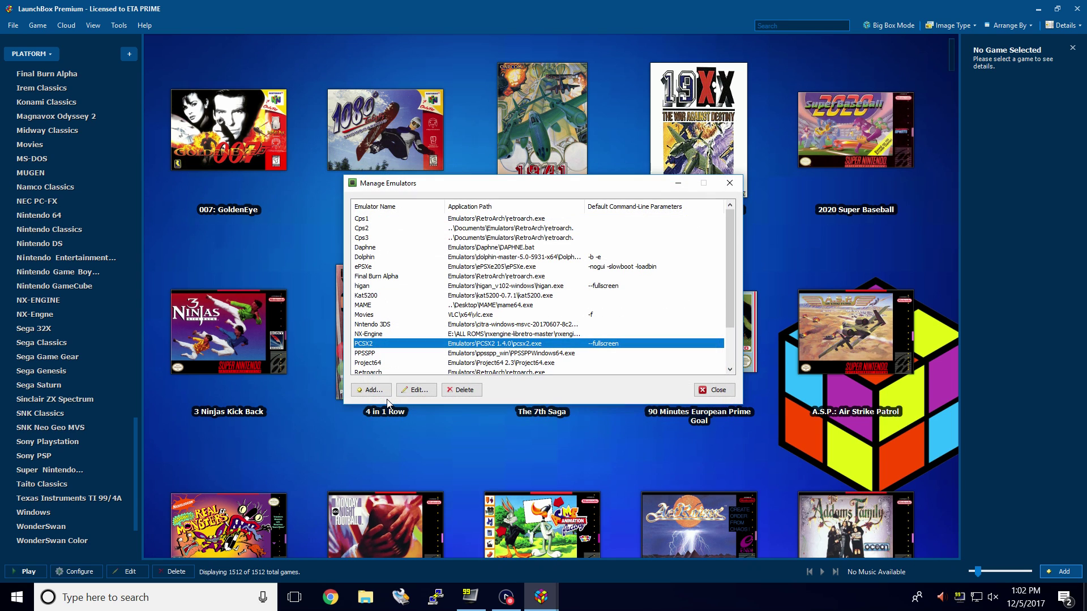
click(714, 390)
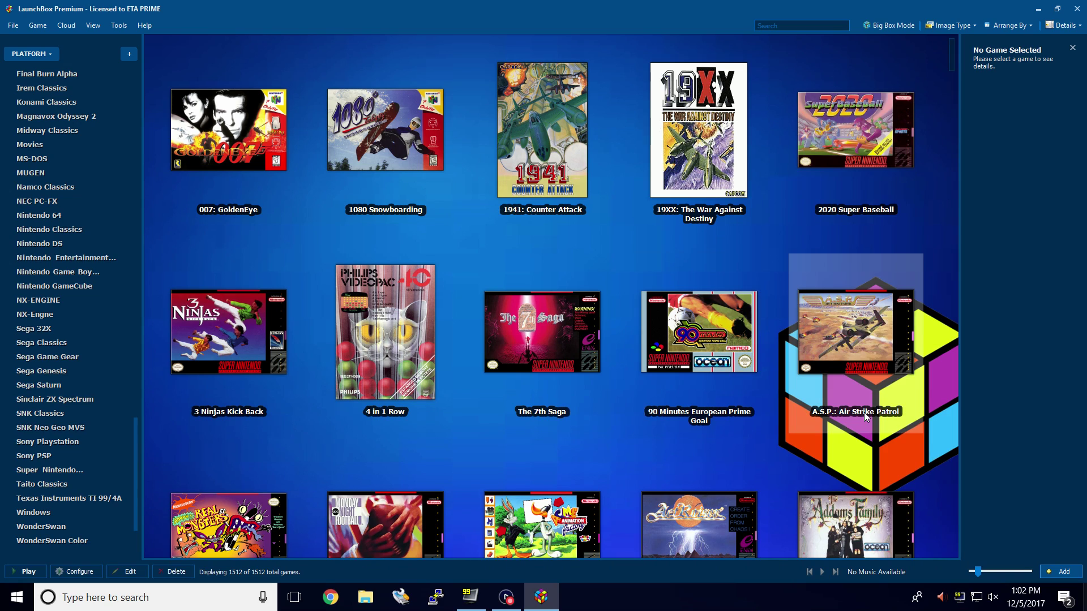
- Start a ROM files import and add the folder J:\LaunchBox\Games\Sony Playstation 2 as the files to import
click(119, 25)
mouse_move(159, 196)
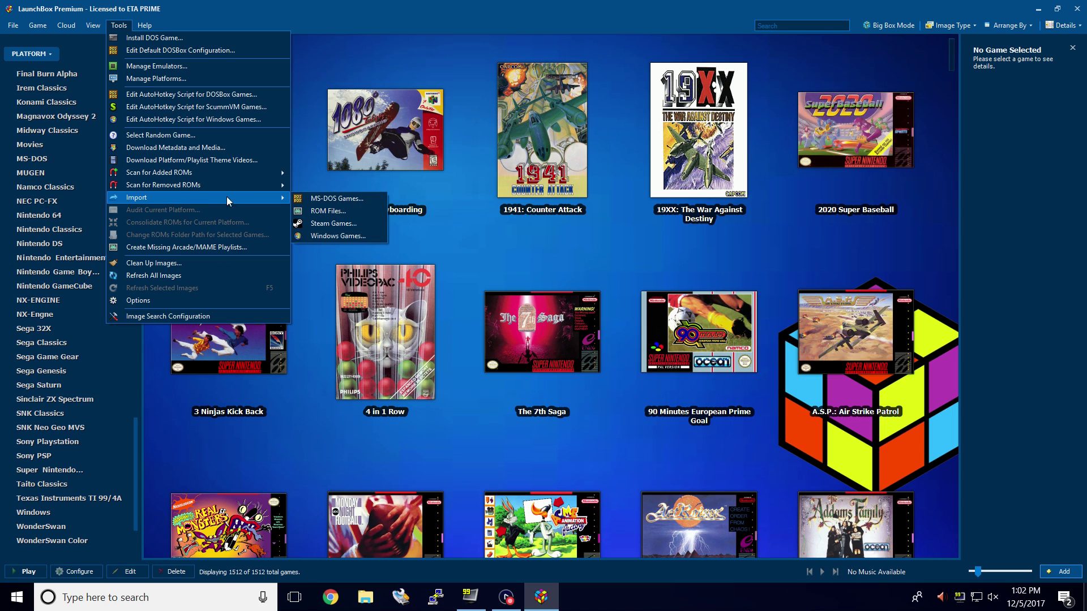
click(330, 212)
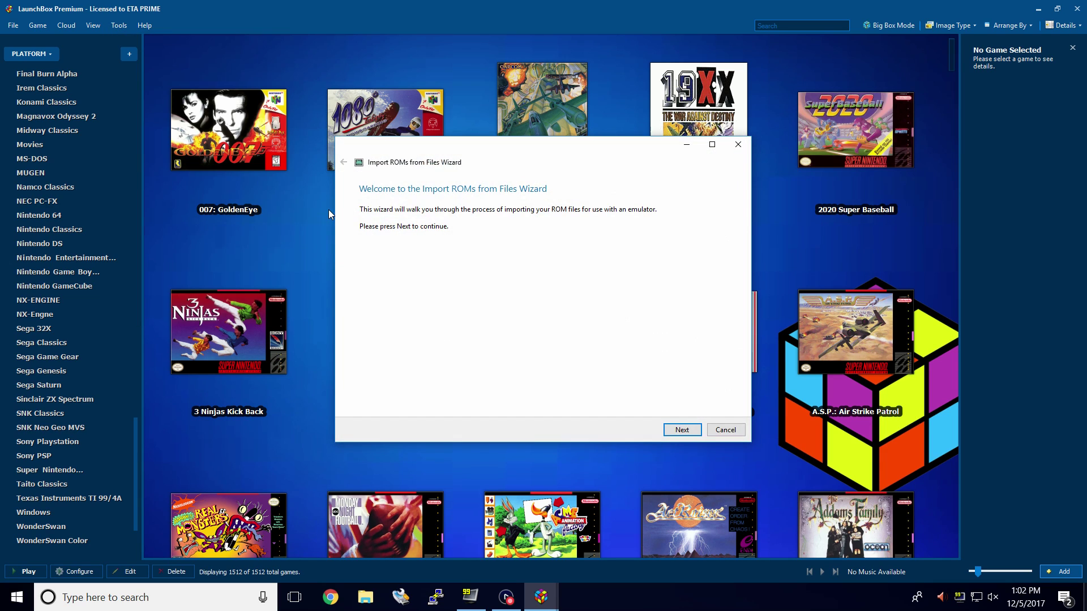
click(682, 430)
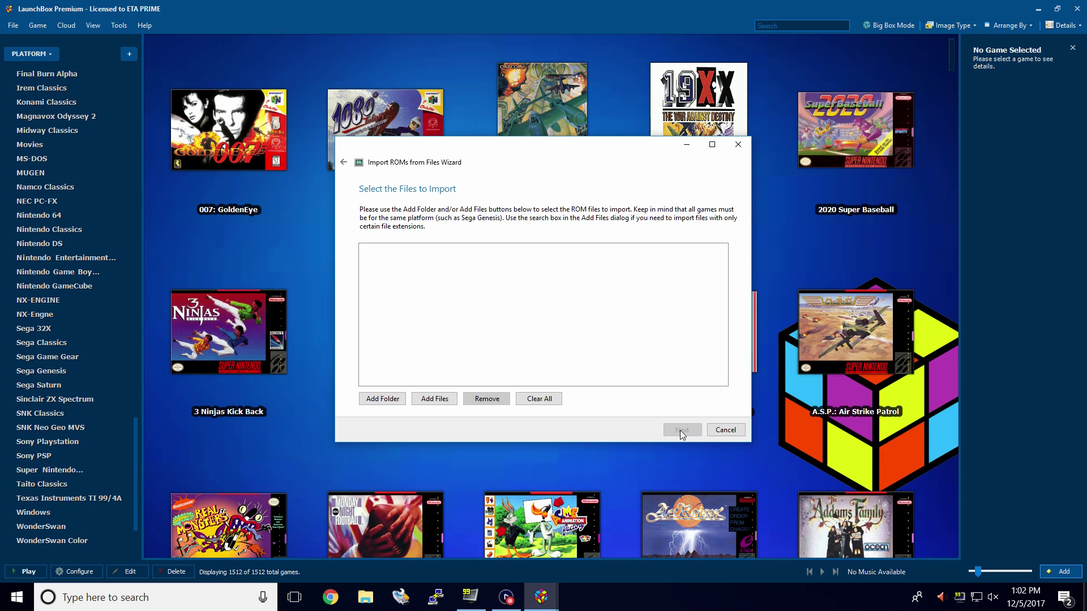
click(383, 400)
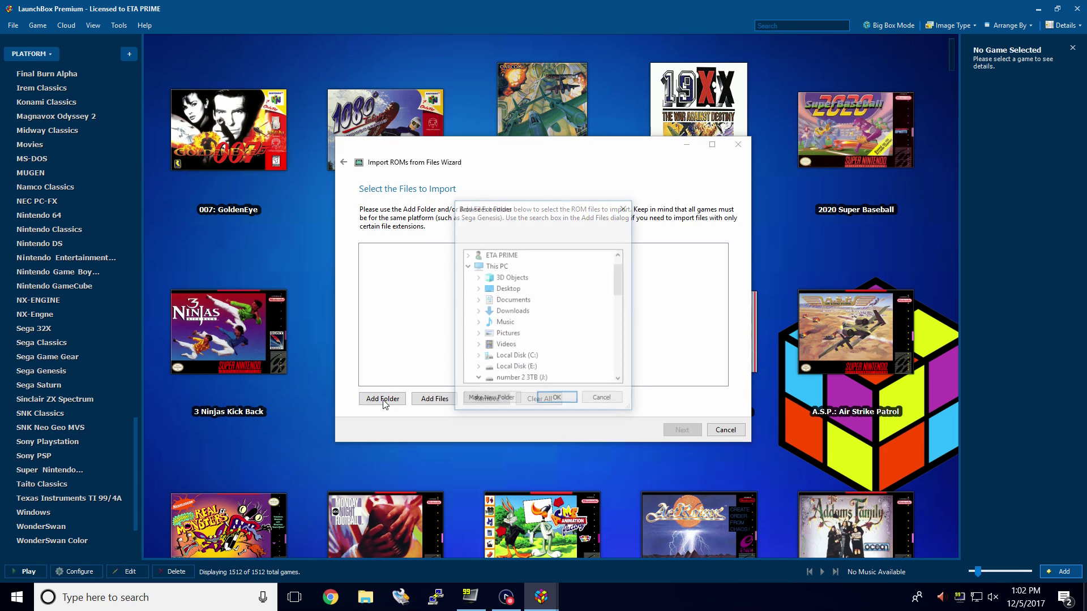
click(620, 381)
click(619, 380)
click(518, 358)
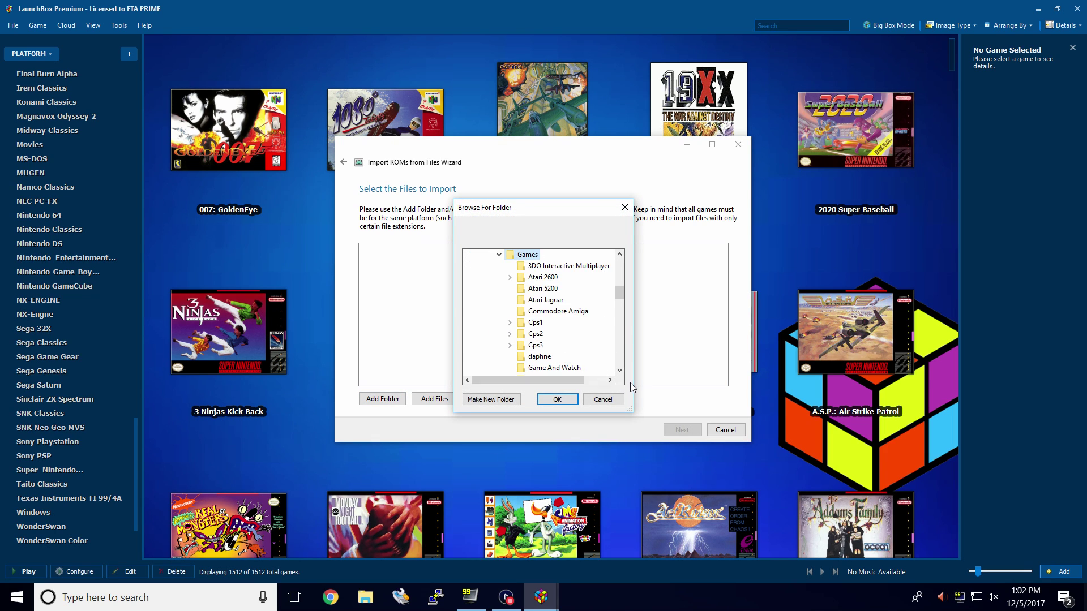
click(620, 369)
click(620, 370)
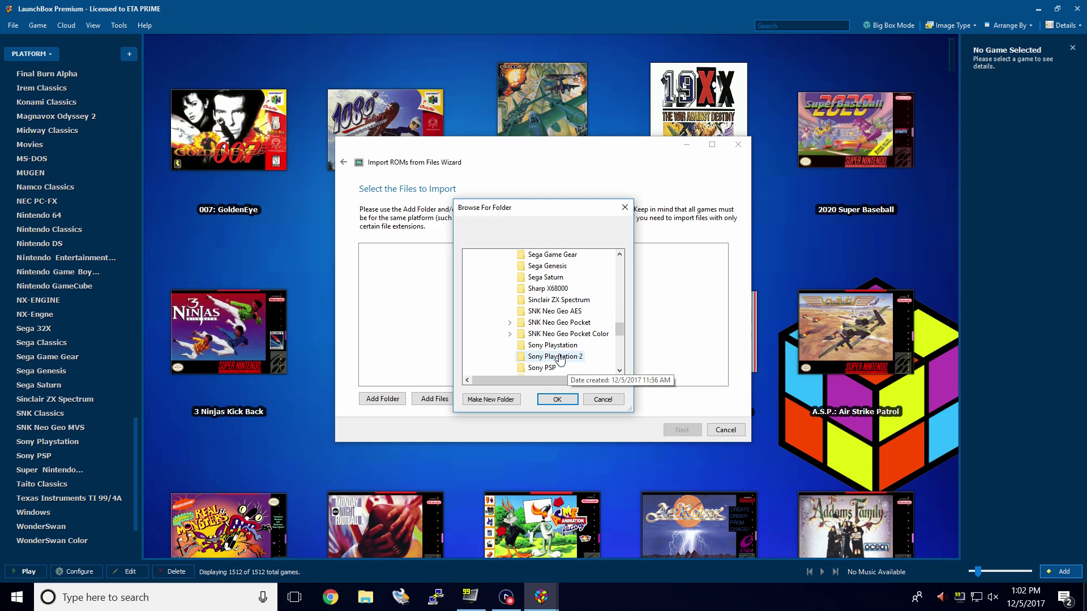
click(560, 359)
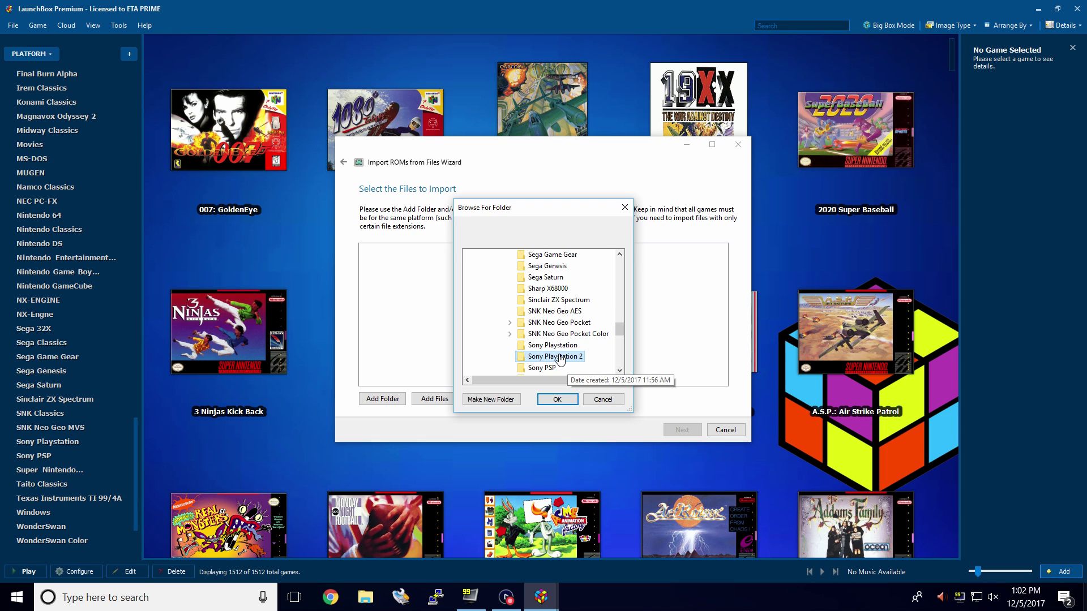
click(568, 401)
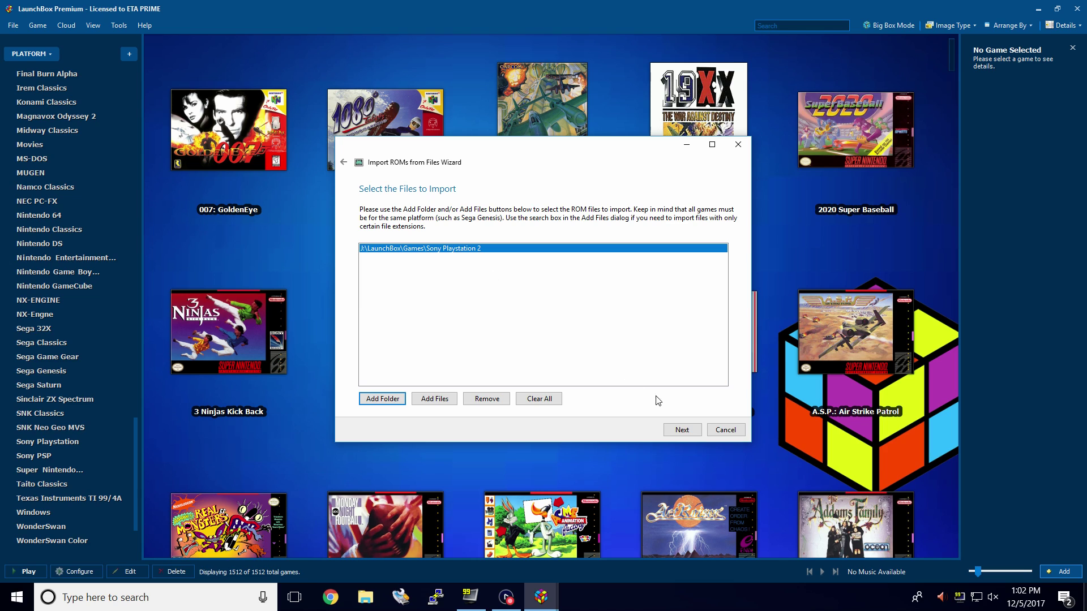
click(683, 430)
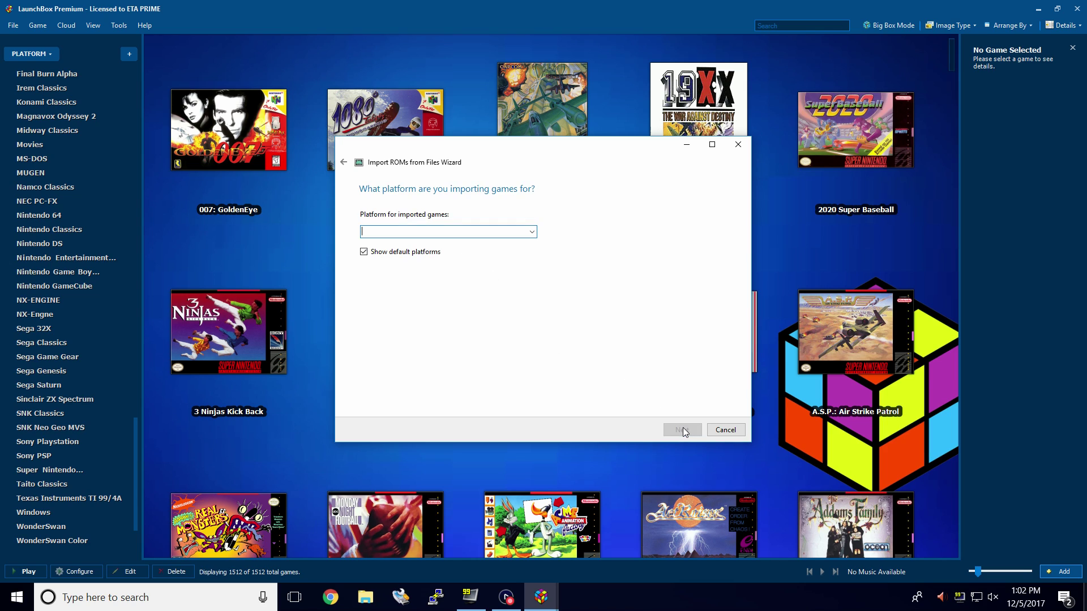
- Choose Sony Playstation 2 as the platform for the imported games and continue
click(532, 236)
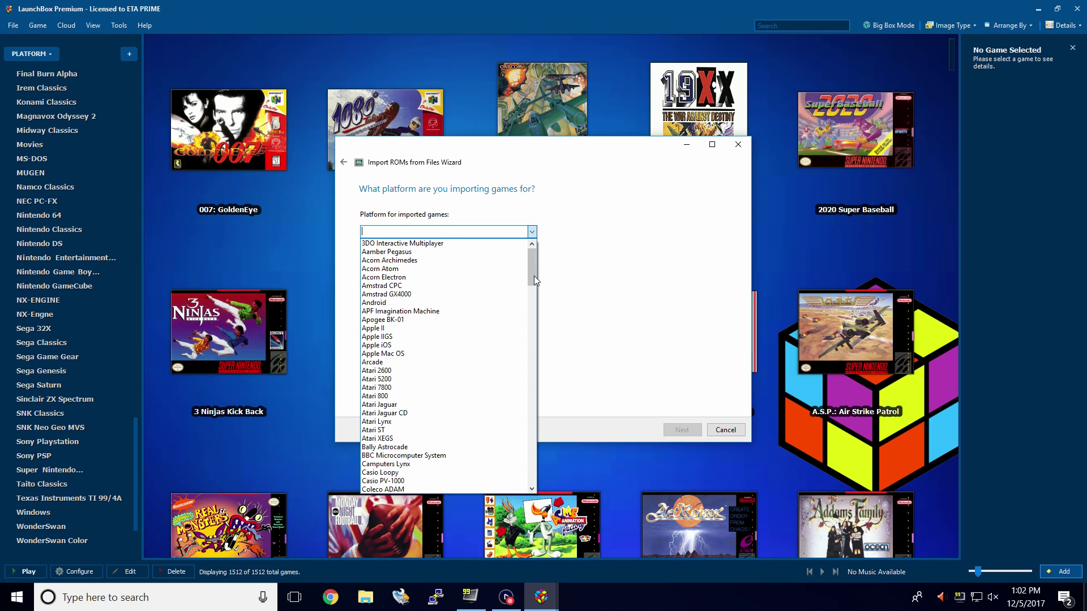
drag(534, 276, 563, 454)
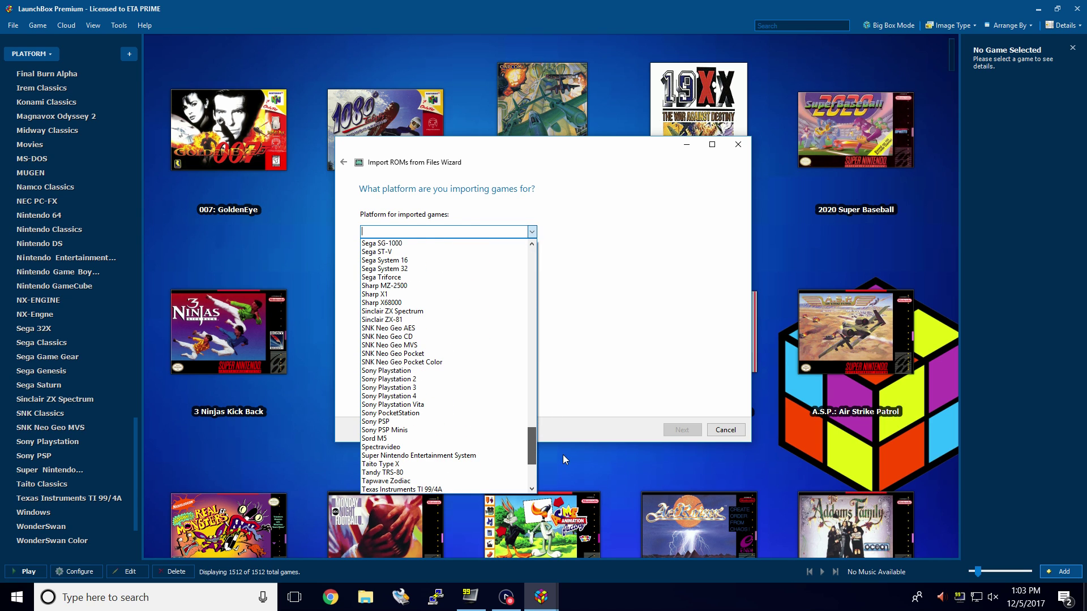
click(418, 380)
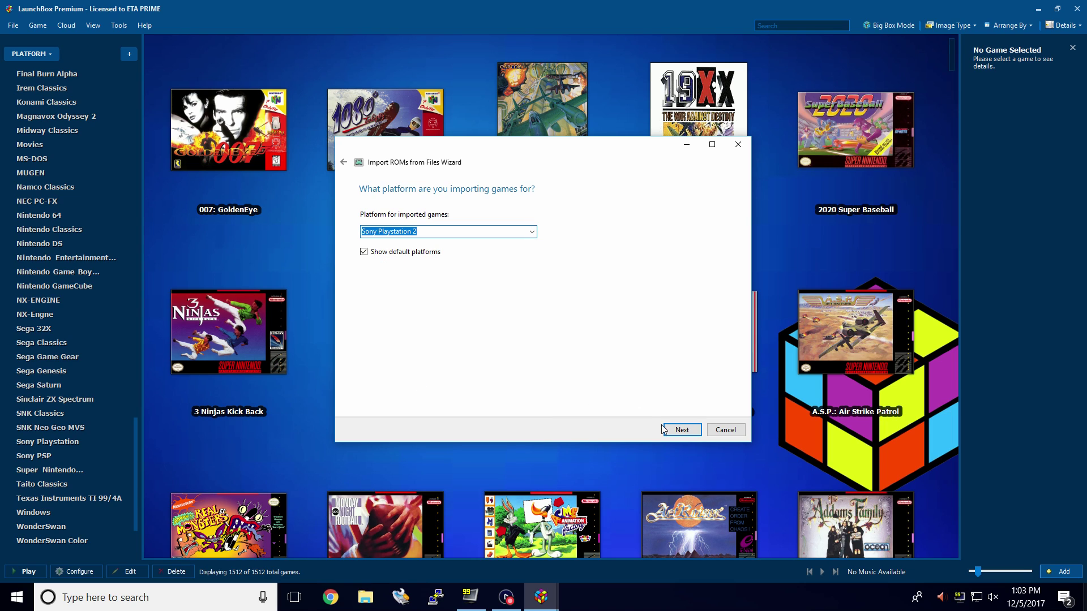
click(677, 429)
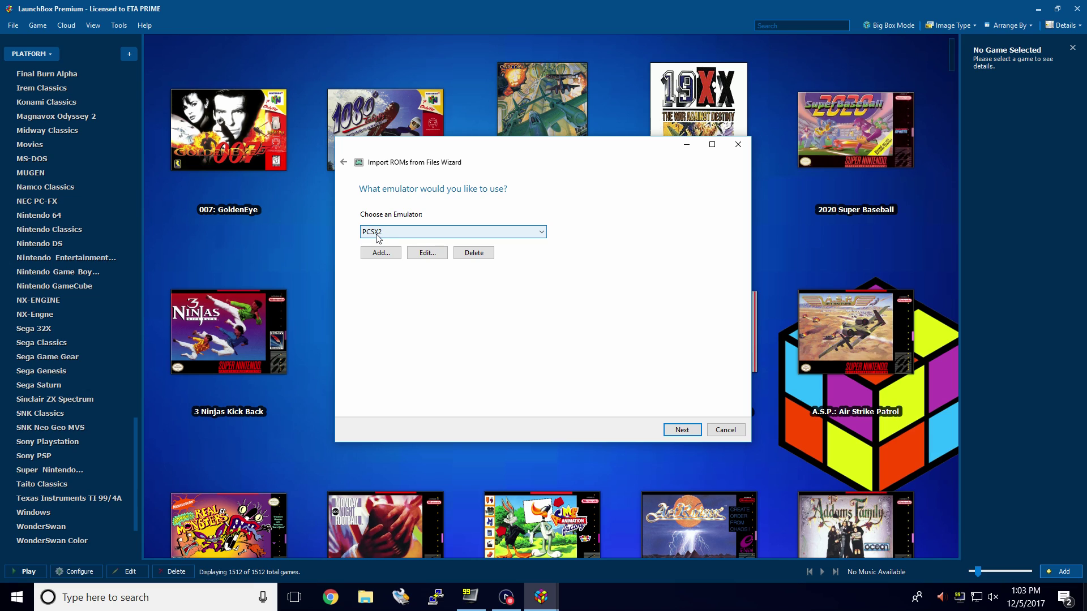
- Keep PCSX2 as the emulator for the import and choose to use the files in their current location
click(542, 233)
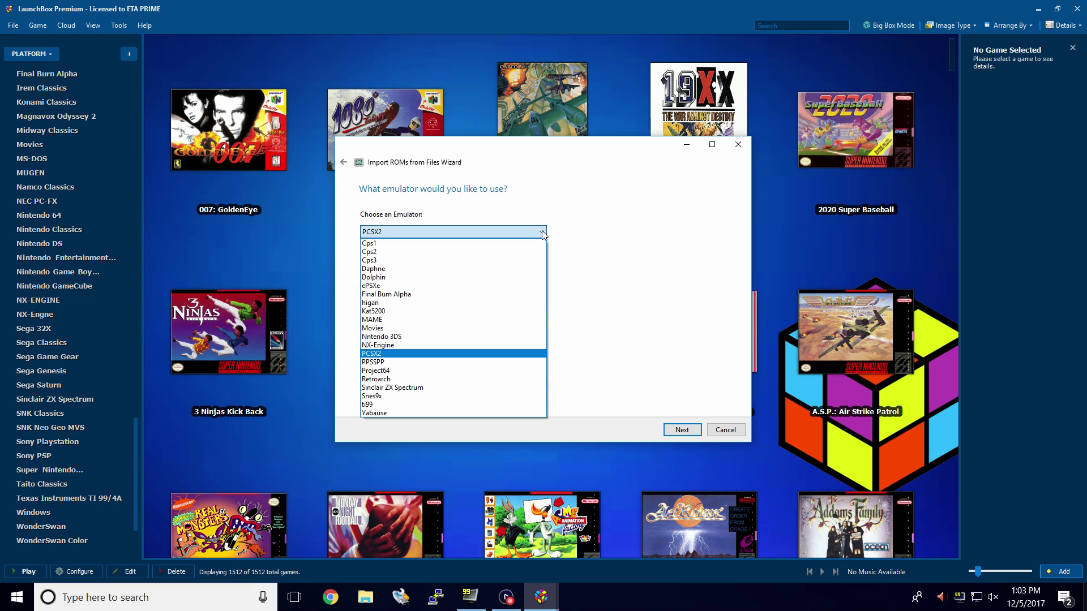
click(387, 232)
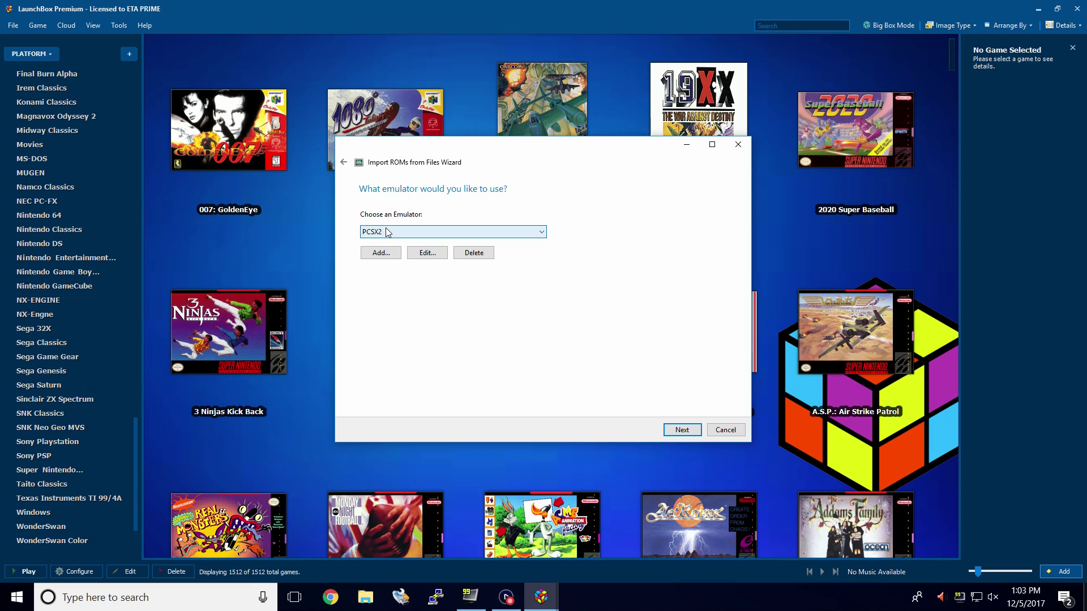
click(682, 429)
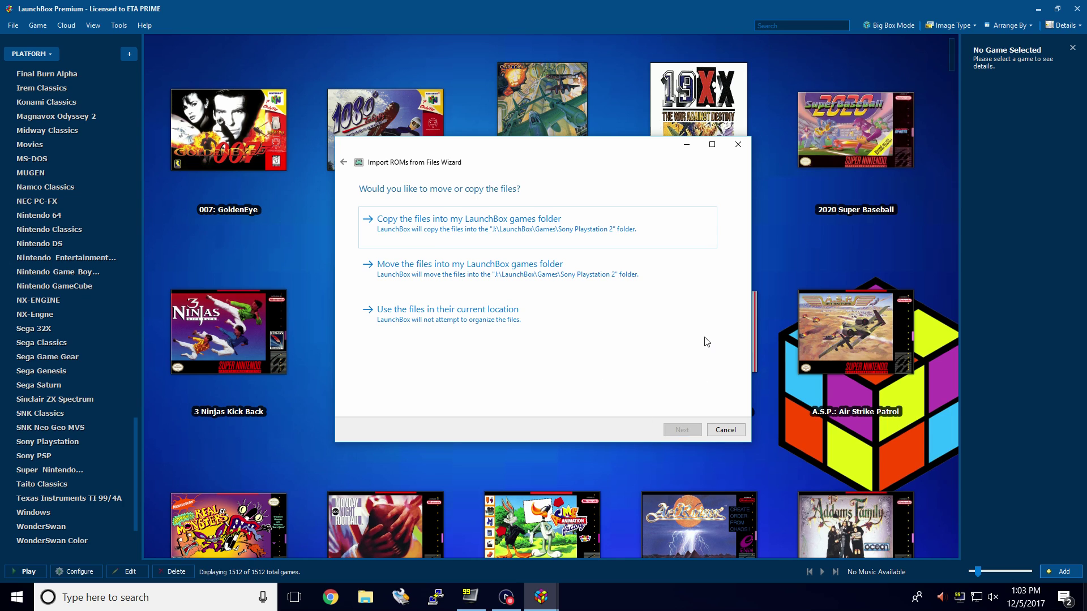
click(423, 322)
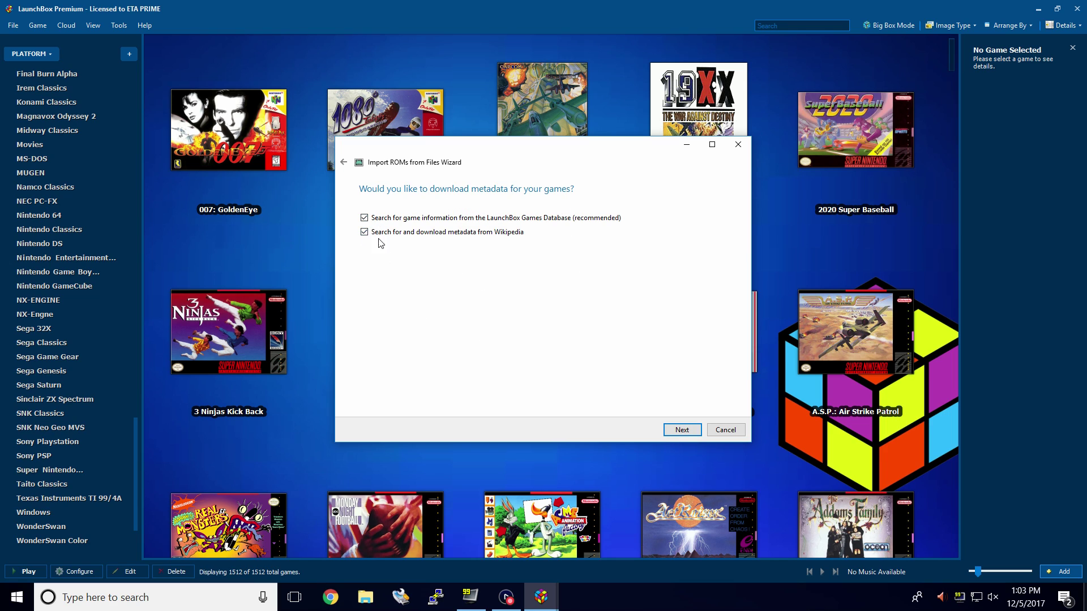
- Keep both metadata sources and all image and EmuMovies media types selected for download with the imported games
click(693, 432)
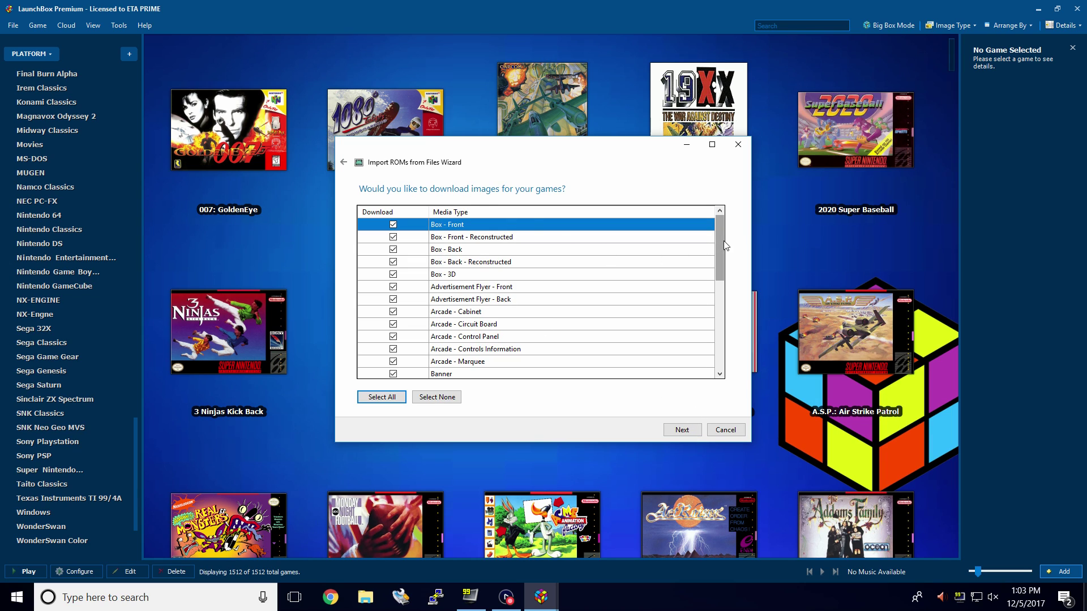
mouse_move(725, 246)
mouse_down()
mouse_move(725, 308)
mouse_move(726, 233)
mouse_up()
click(684, 430)
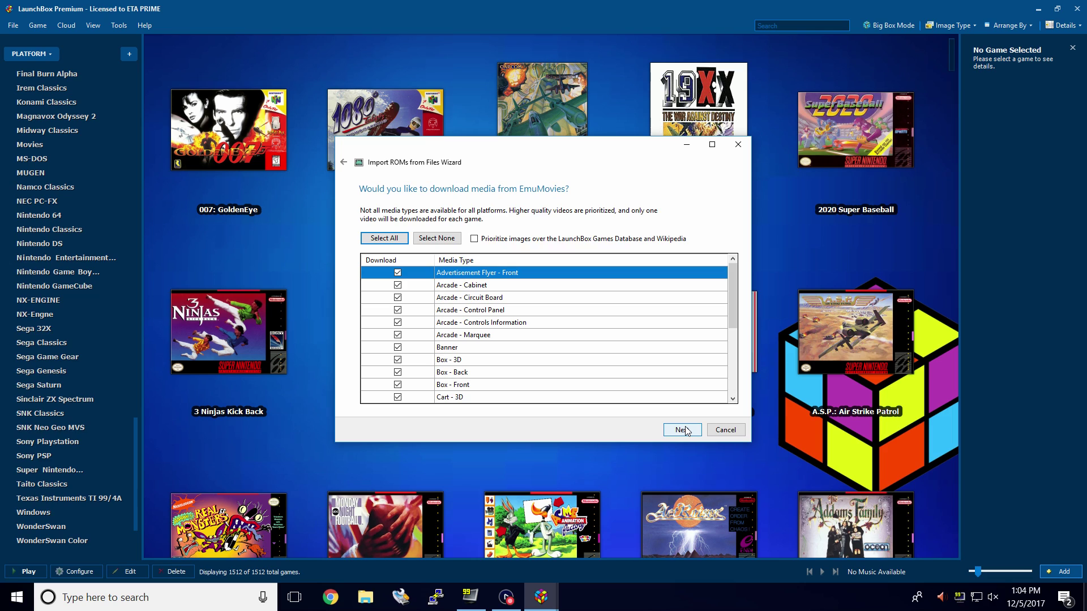
click(684, 430)
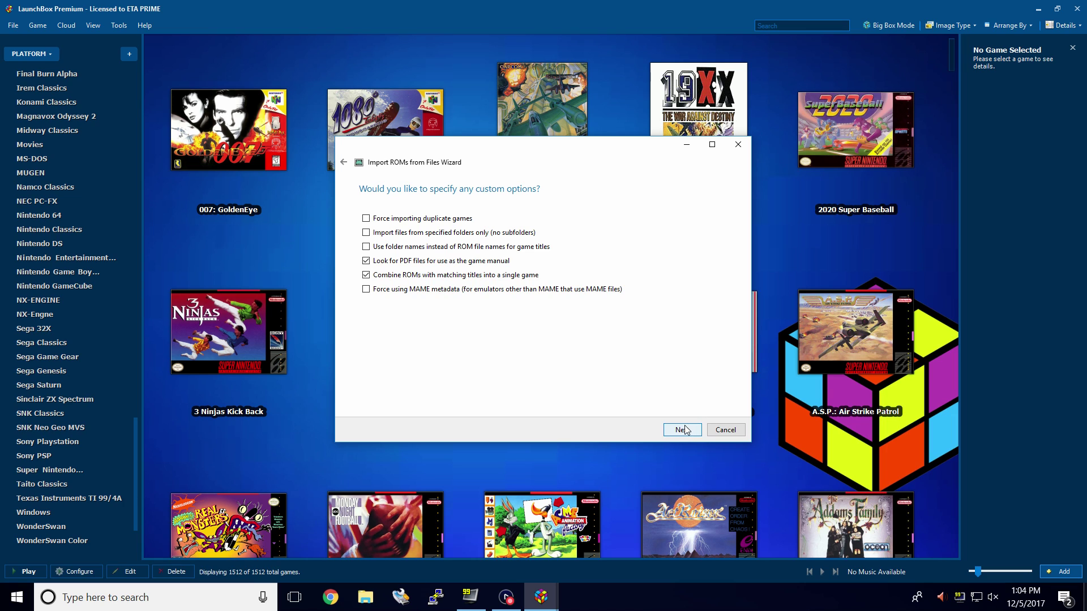
- Keep the default custom import options and finish importing the listed PlayStation 2 games
click(683, 430)
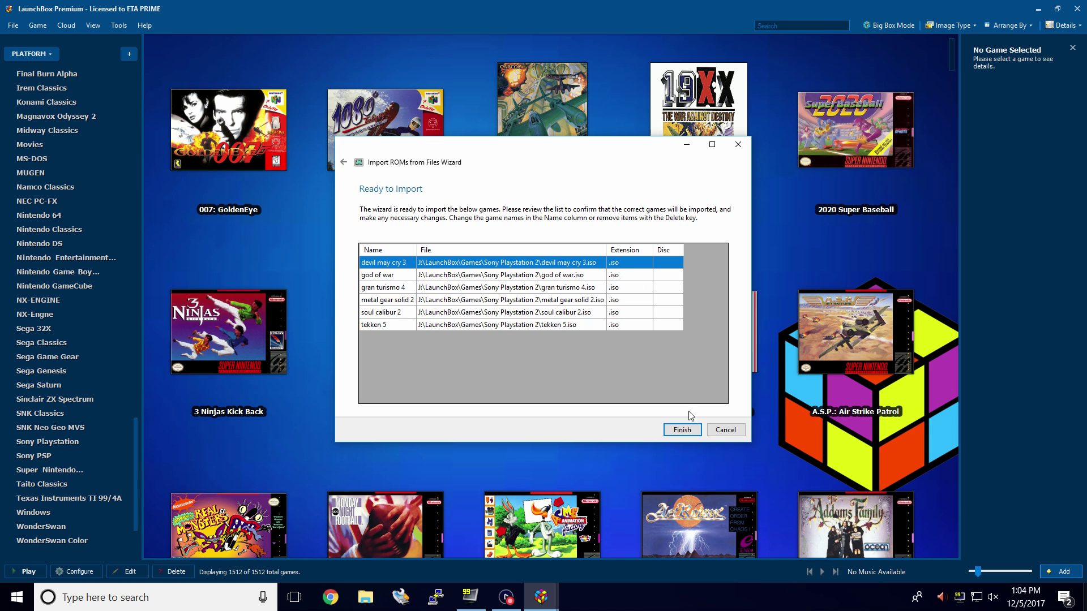
click(687, 428)
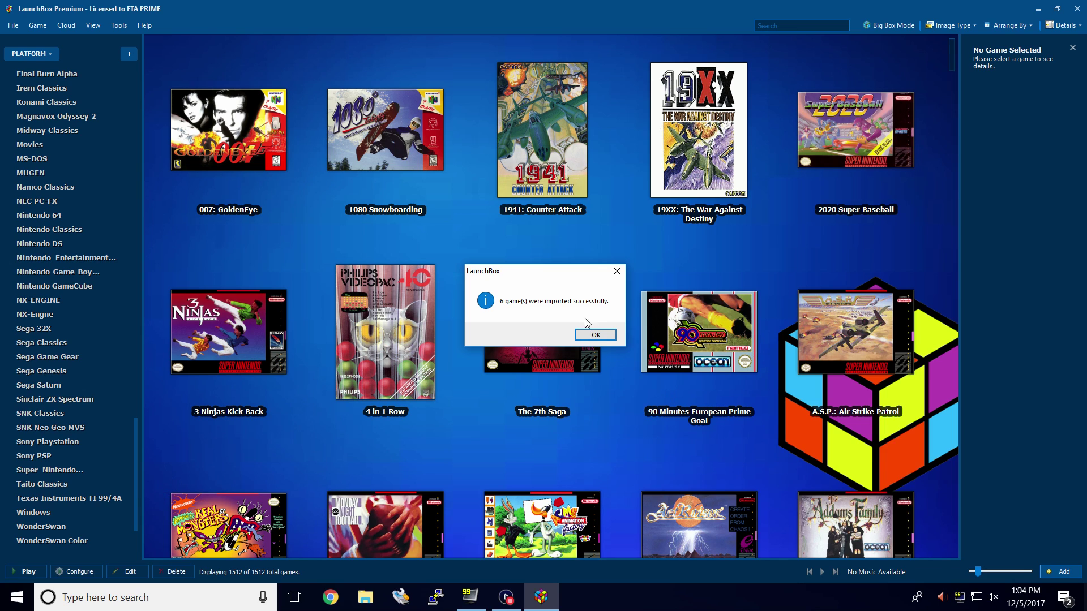
click(598, 335)
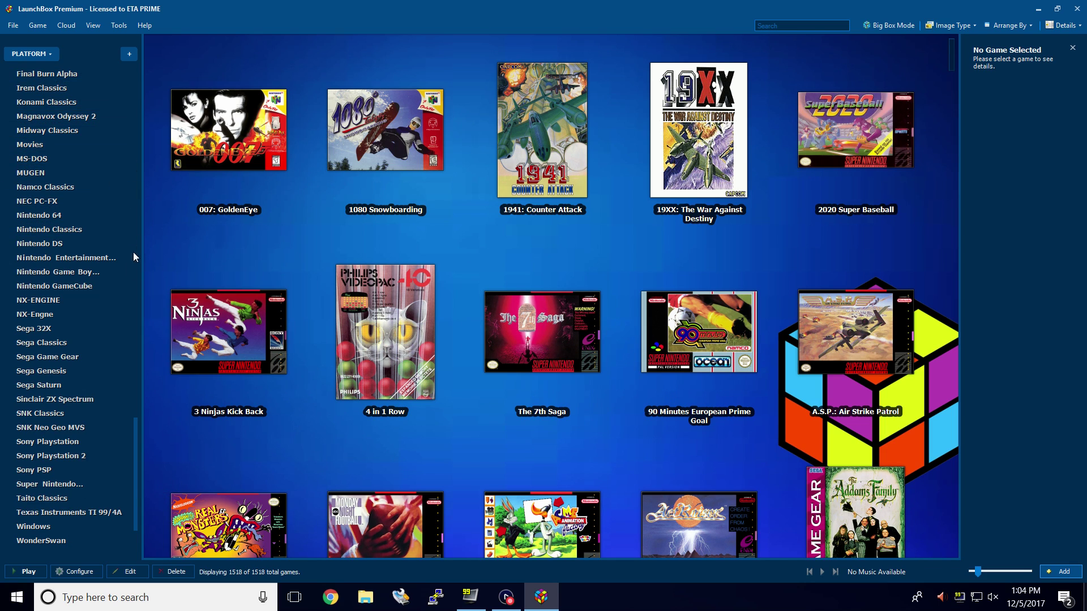
- Show the Sony Playstation 2 platform's games and launch Tekken 5
click(89, 456)
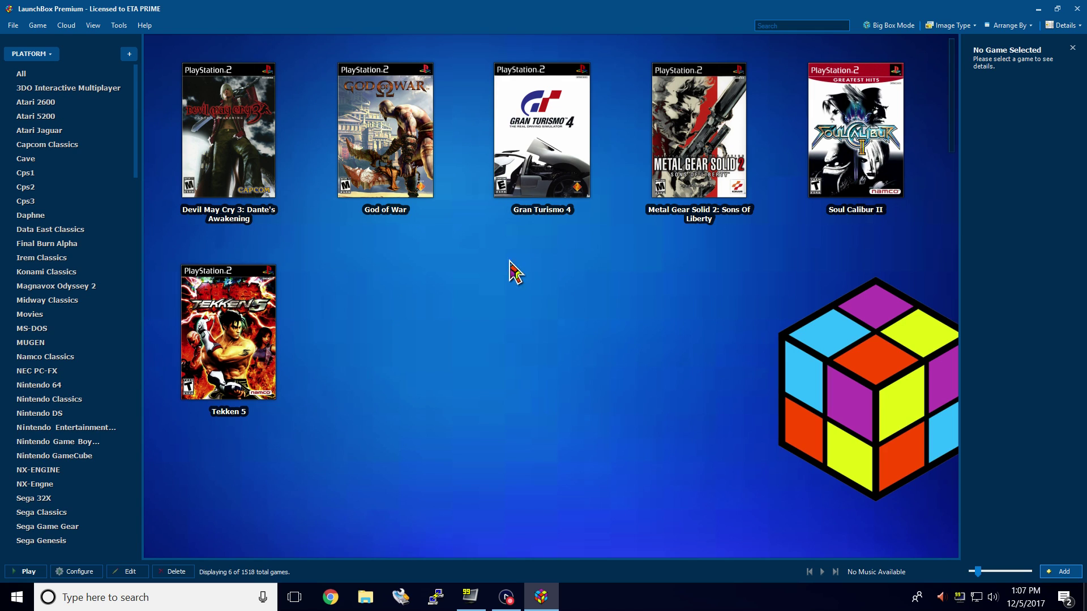
mouse_move(272, 274)
double_click(227, 360)
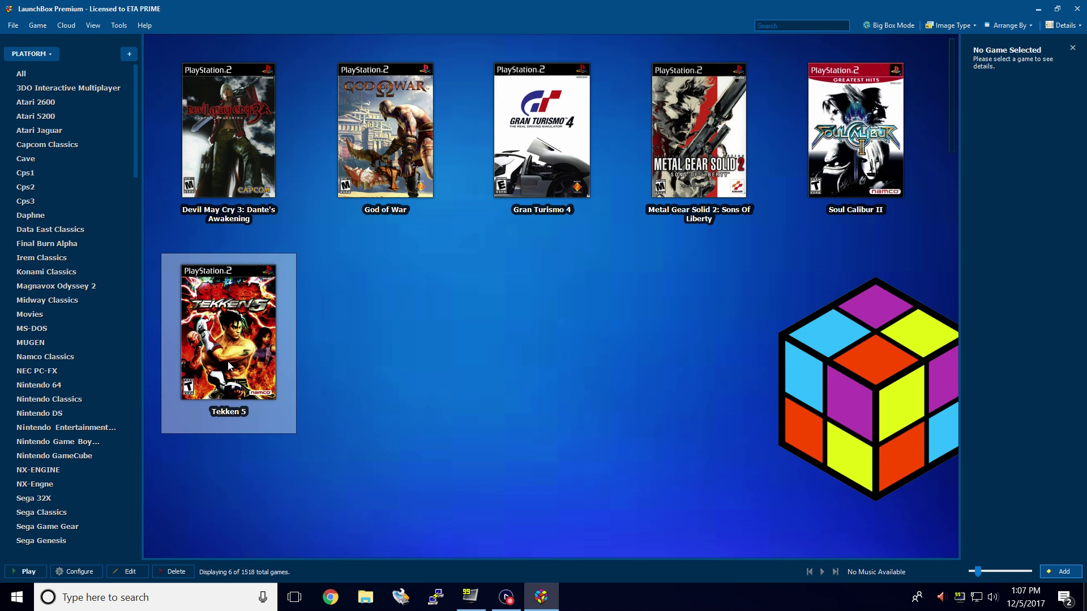